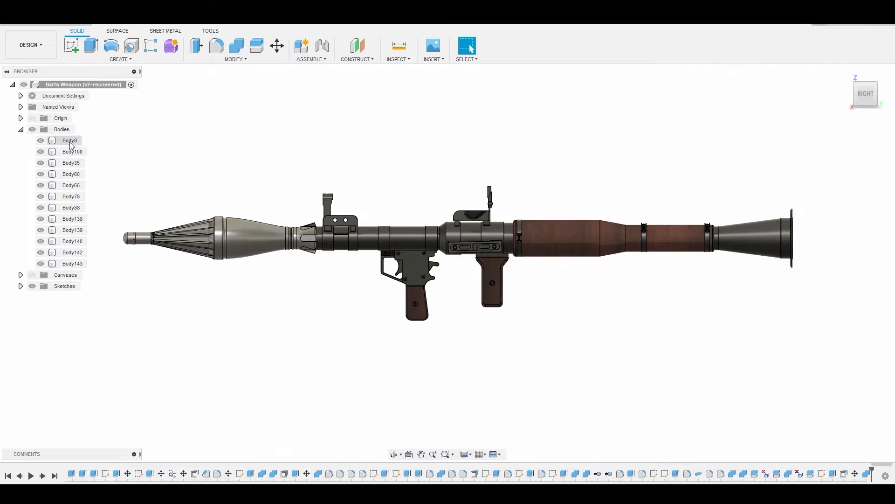
Rotate all twelve bodies, Body8 to Body143, by -90 degrees about the X axis so the launcher stands upright
left_click(72, 264, "shift")
right_click(73, 265)
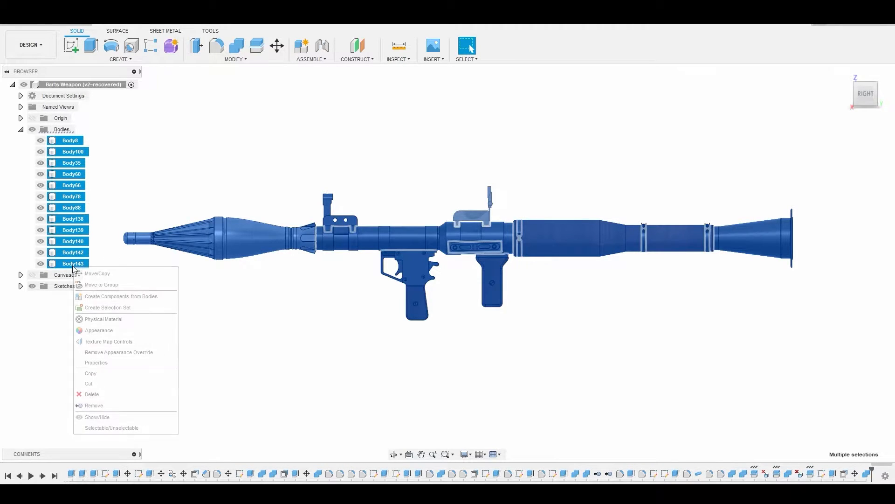
left_click(106, 273)
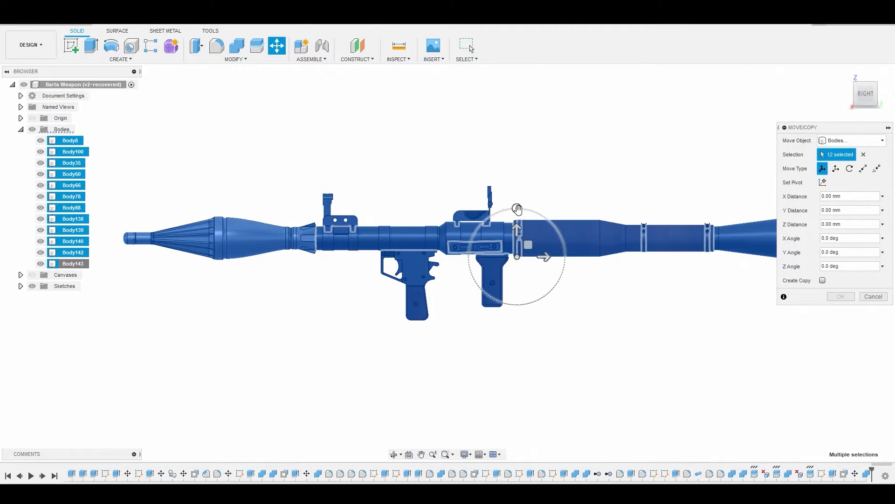
left_click_drag(517, 208, 578, 259)
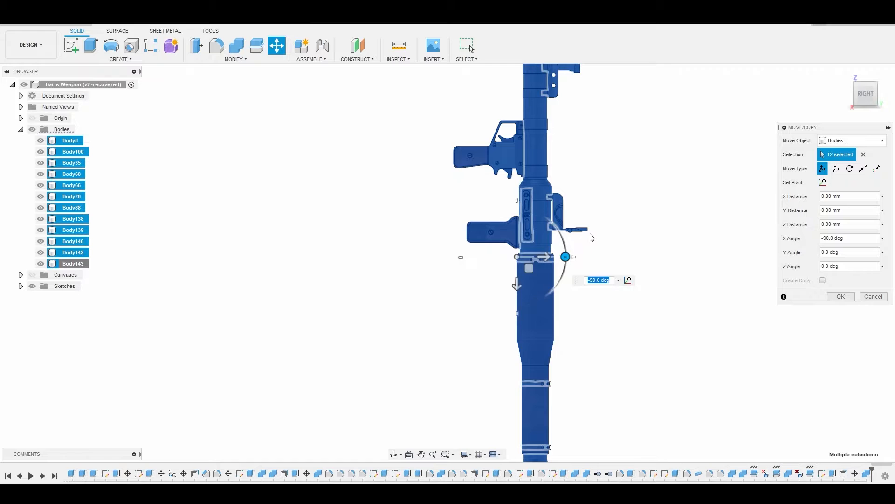
scroll(597, 238, "down", 3)
middle_click_drag(634, 210, 520, 253)
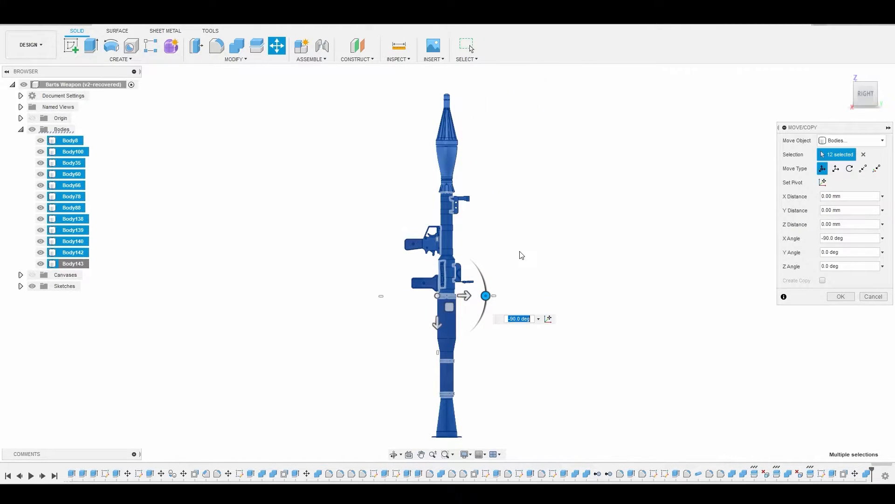
scroll(522, 247, "down", 1)
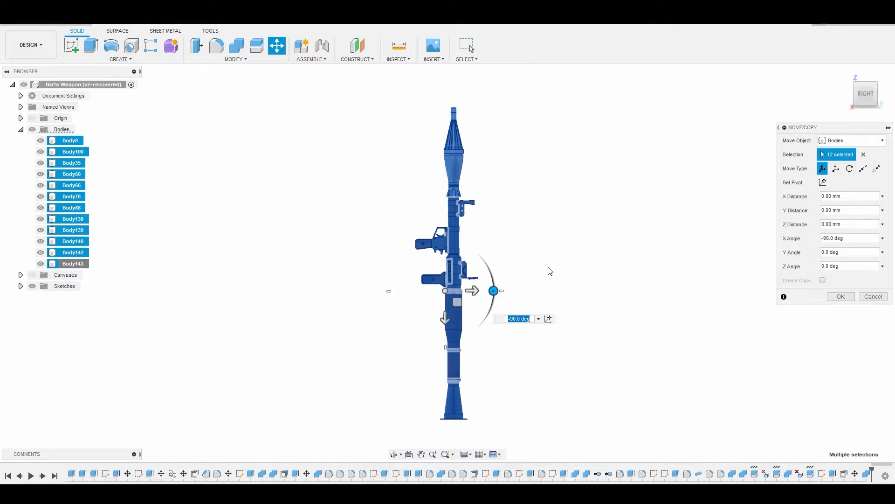
left_click(841, 298)
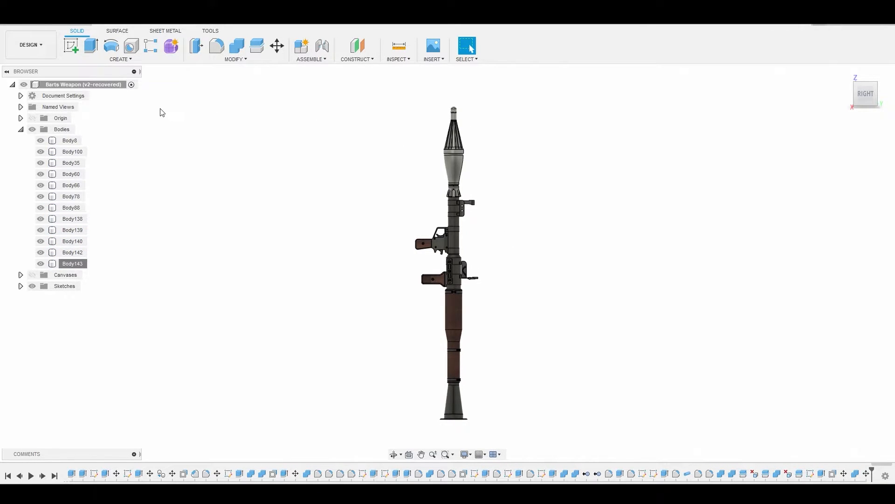
Create a base feature and start a BRep to Mesh conversion with all twelve bodies of the launcher selected
left_click(125, 64)
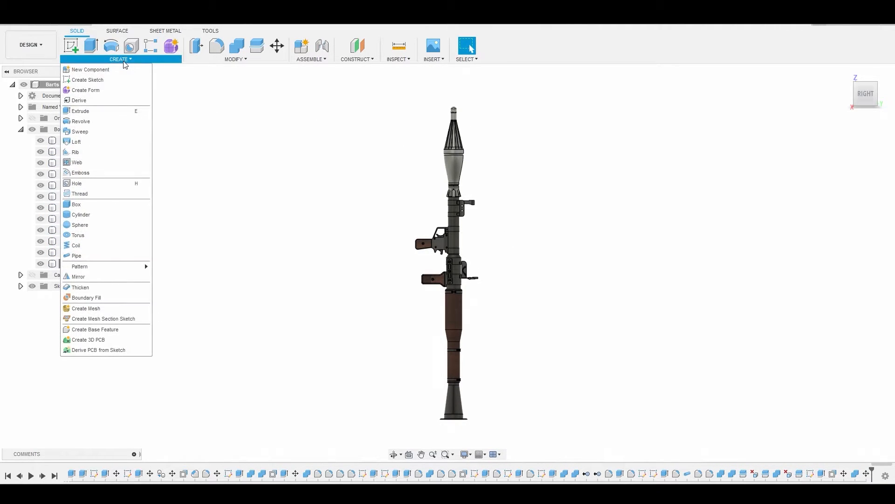
left_click(101, 331)
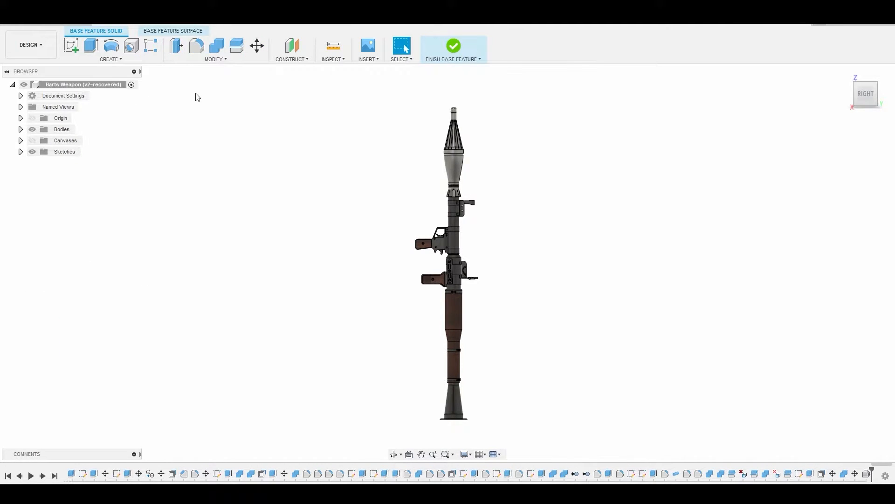
left_click(217, 60)
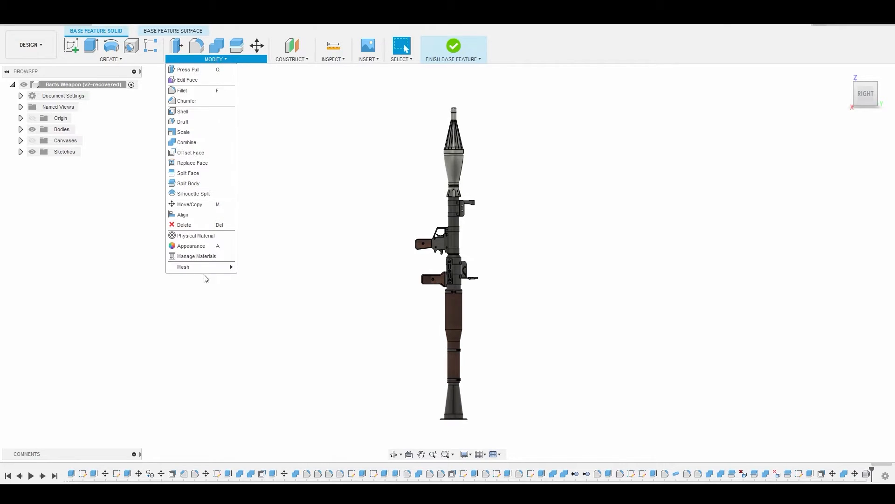
mouse_move(213, 267)
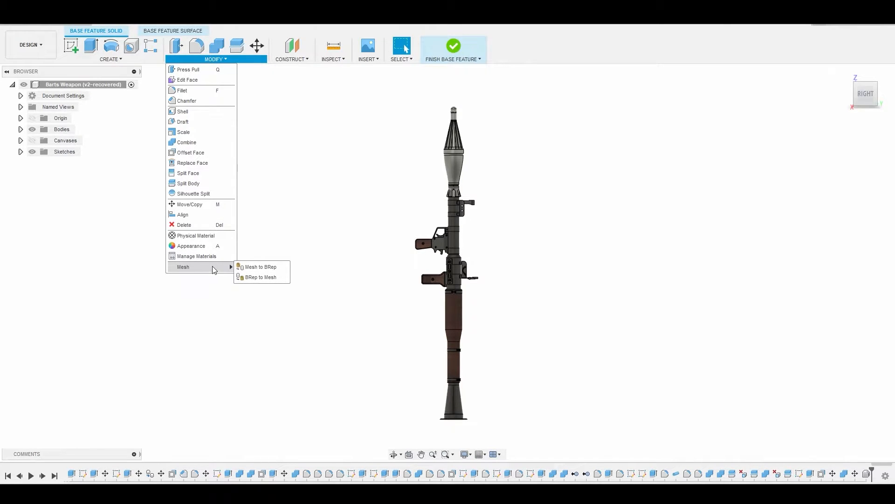
left_click(260, 279)
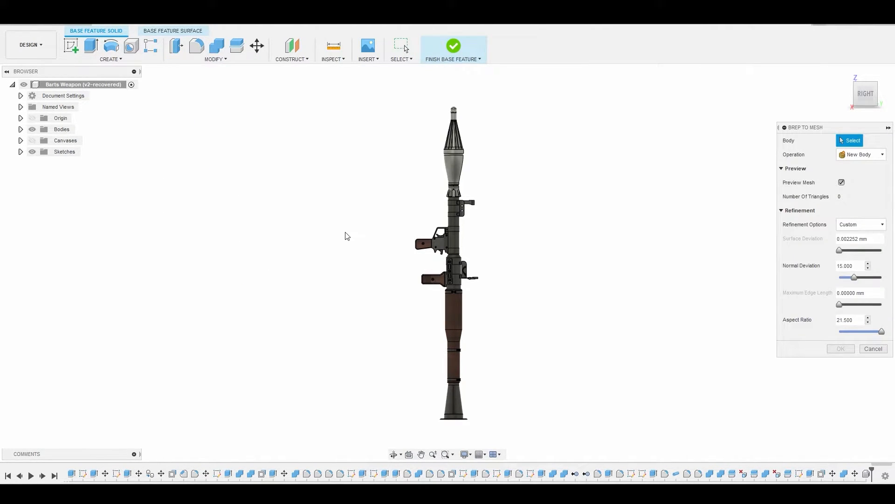
scroll(348, 237, "down", 2)
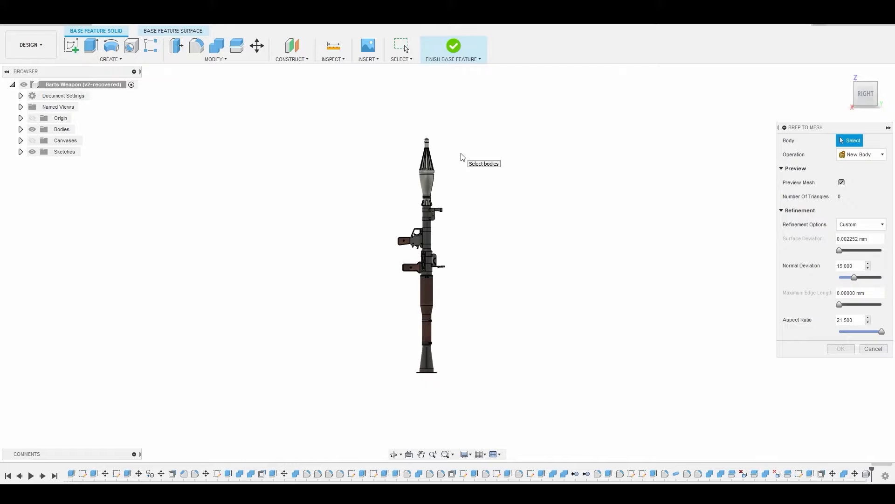
left_click_drag(480, 111, 351, 390)
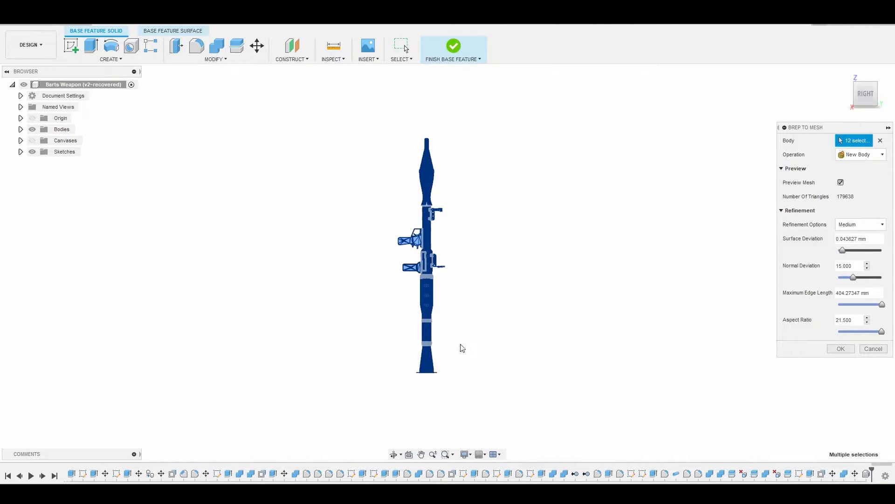
Examine the medium-refinement mesh preview along the launcher, from the warhead to the rear flare
scroll(430, 195, "up", 10)
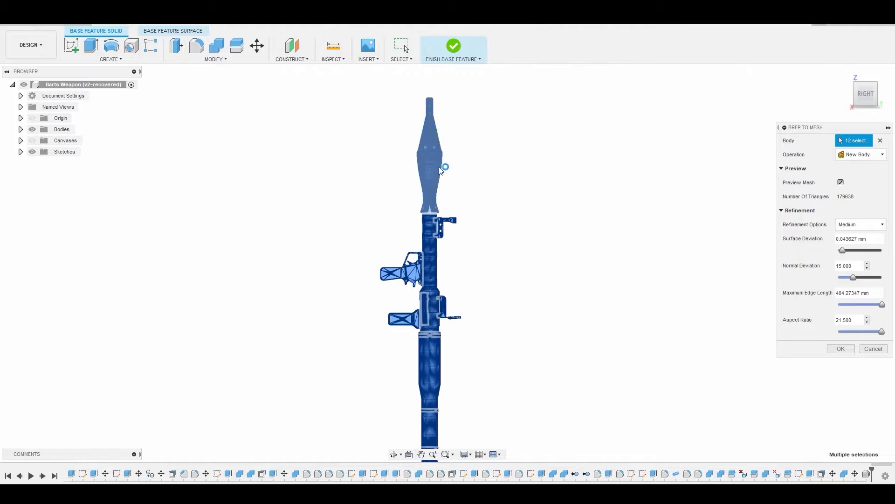
scroll(429, 195, "down", 4)
middle_click_drag(474, 148, 479, 326)
scroll(403, 201, "down", 5)
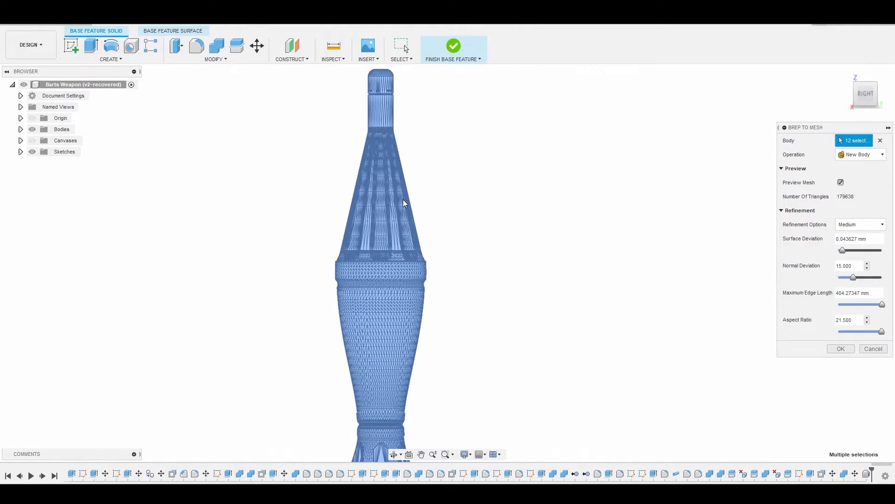
mouse_move(417, 410)
middle_mouse_down()
mouse_move(429, 261)
mouse_move(424, 149)
middle_mouse_up()
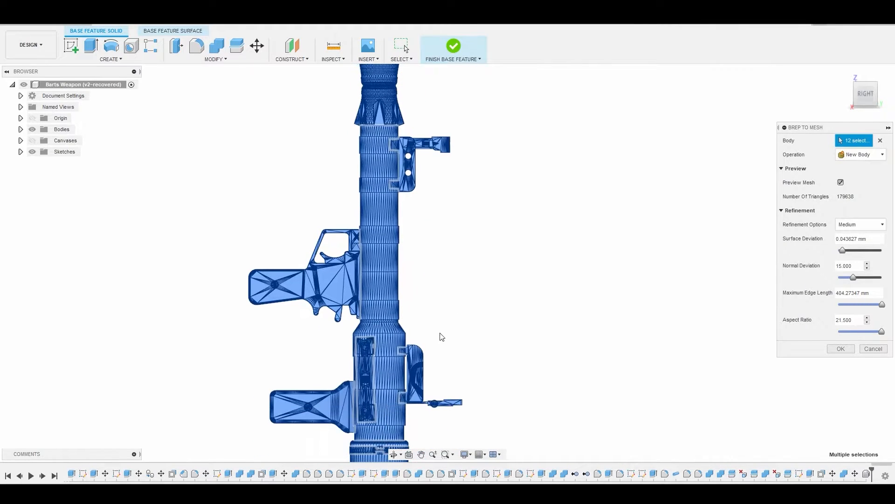
middle_click_drag(441, 334, 441, 227)
middle_click_drag(452, 358, 452, 212)
middle_click_drag(470, 341, 468, 249)
mouse_move(446, 340)
middle_mouse_down()
mouse_move(462, 228)
mouse_move(448, 280)
middle_mouse_up()
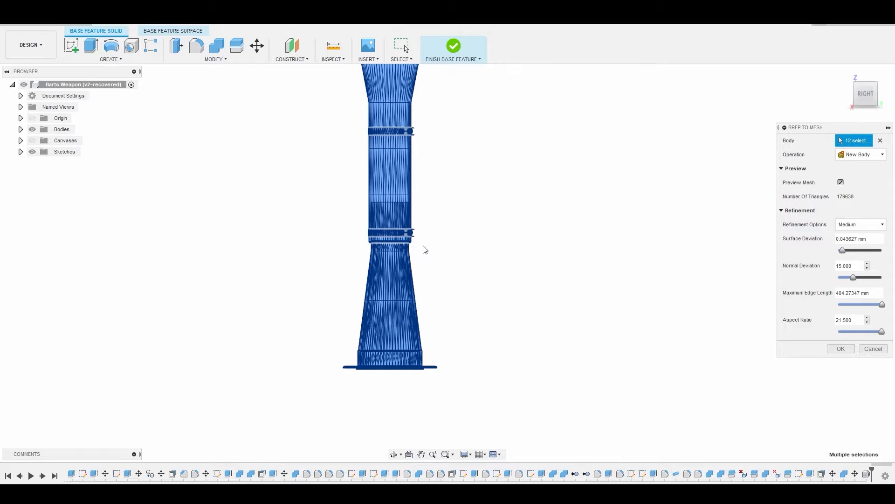
Exclude the three clamp bands around the rear tube from the bodies selected for mesh conversion
scroll(426, 247, "up", 3)
middle_click_drag(437, 244, 486, 306)
scroll(486, 306, "up", 2)
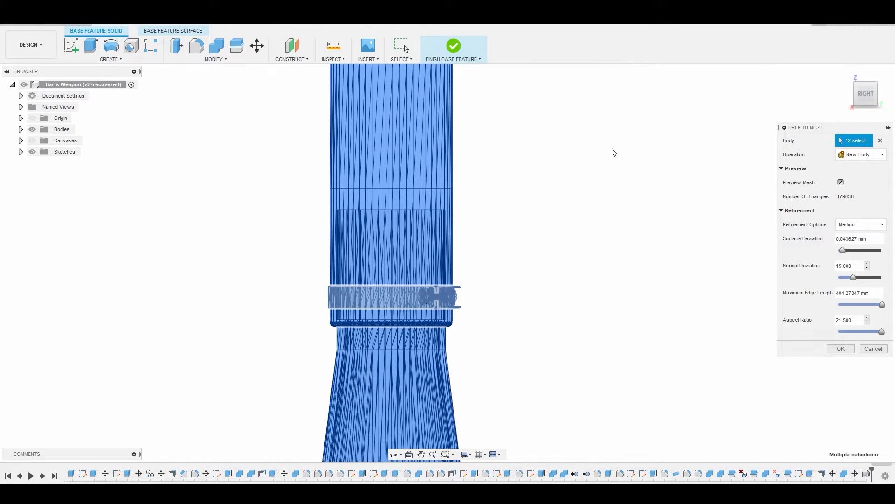
scroll(611, 152, "down", 1)
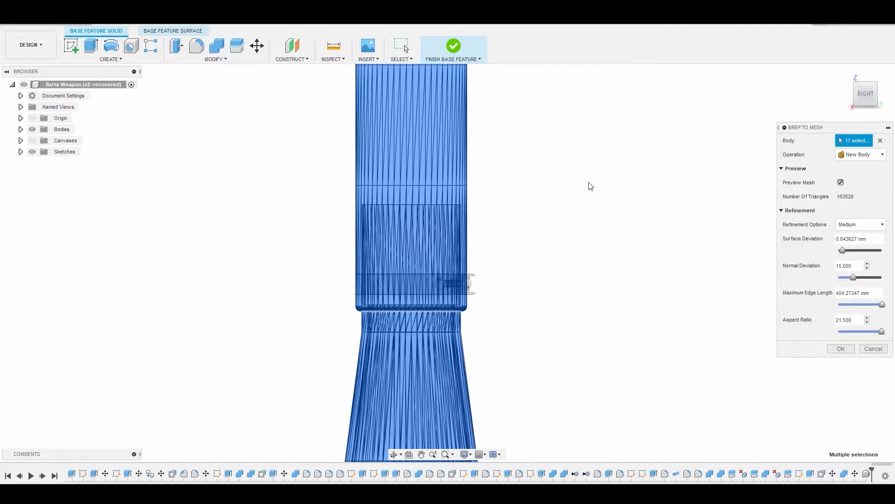
scroll(550, 232, "down", 3)
middle_click_drag(556, 167, 550, 319)
left_click(465, 239)
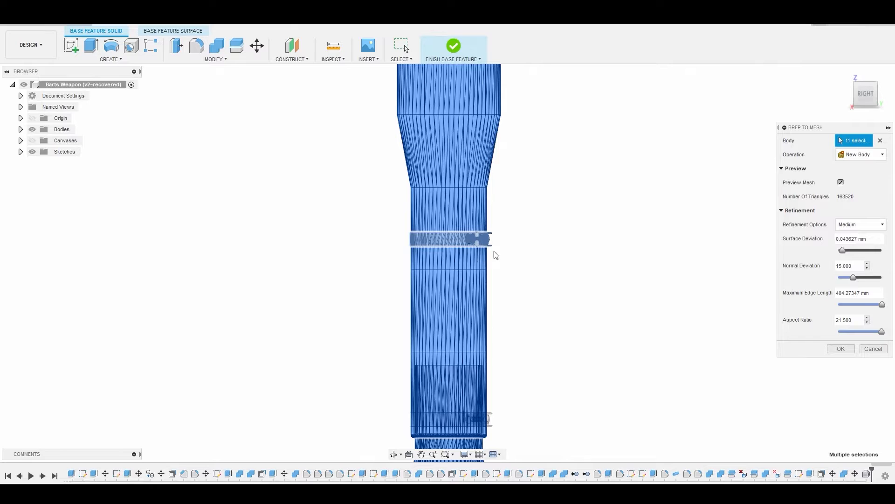
scroll(574, 185, "down", 1)
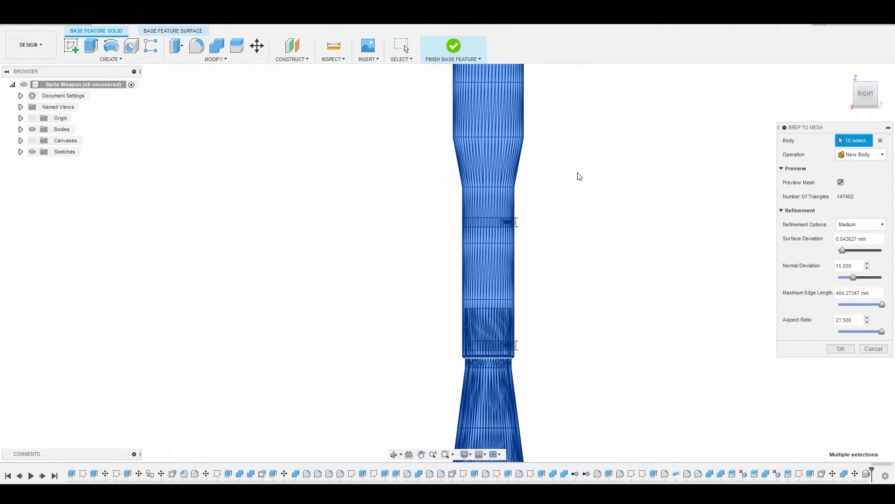
middle_click_drag(577, 174, 552, 319)
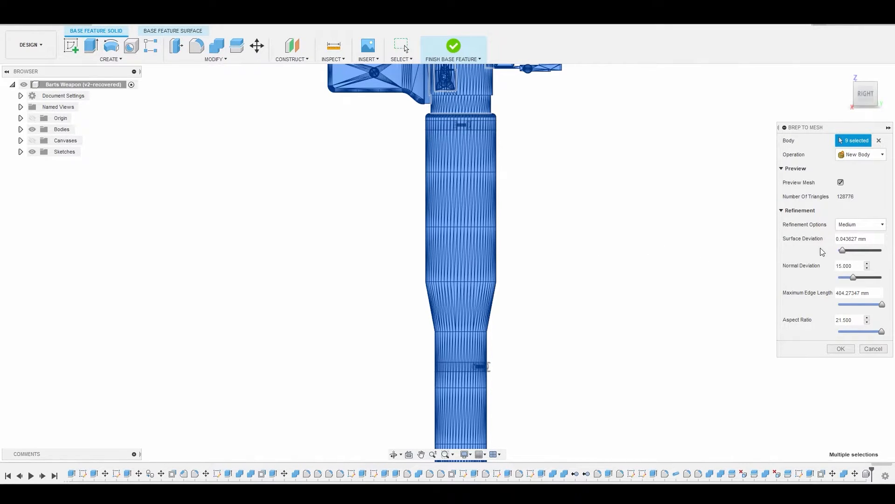
Raise the mesh surface deviation to 0.404273 mm
scroll(638, 250, "down", 1)
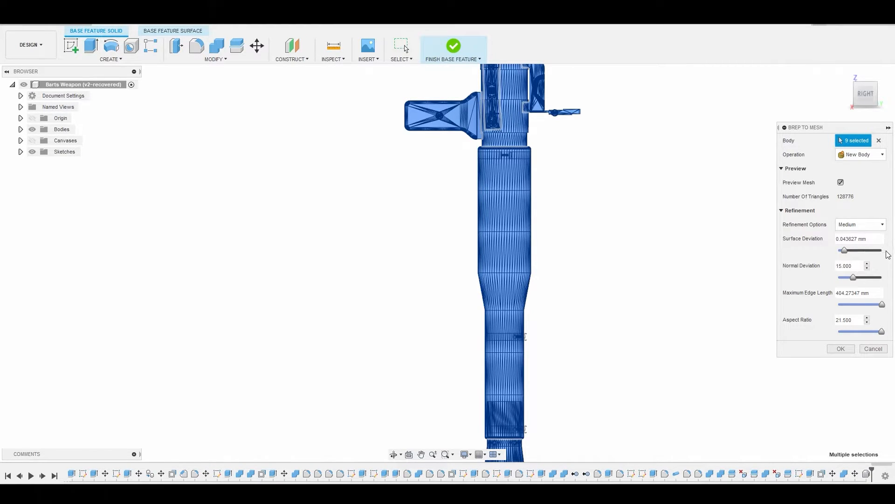
left_click_drag(844, 250, 889, 251)
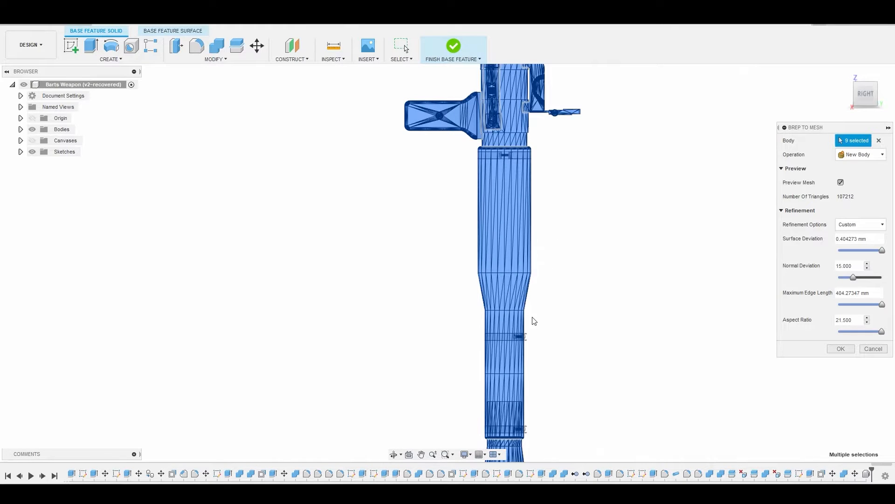
Examine the mesh preview on the rear tube, the flare and the flat faces of the rear grip
scroll(534, 319, "down", 2)
middle_click_drag(547, 326, 556, 222)
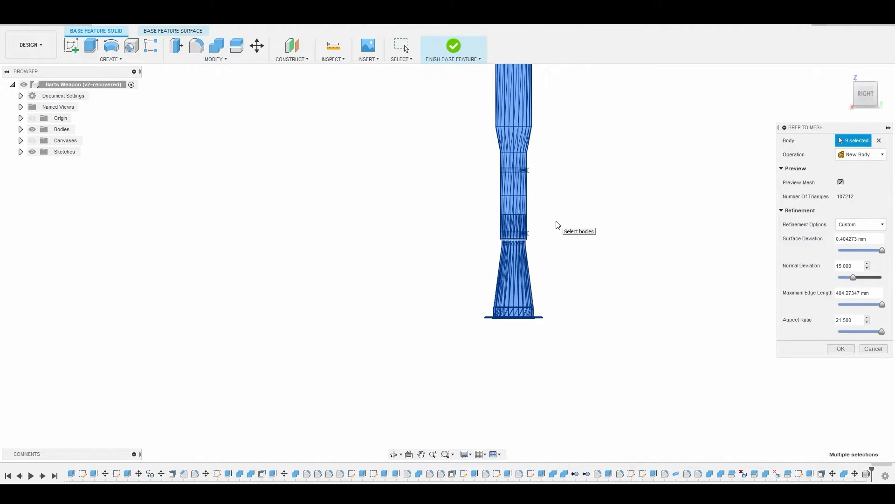
scroll(558, 225, "up", 2)
middle_click_drag(532, 192, 547, 378)
middle_click_drag(574, 228, 578, 343)
scroll(412, 264, "up", 4)
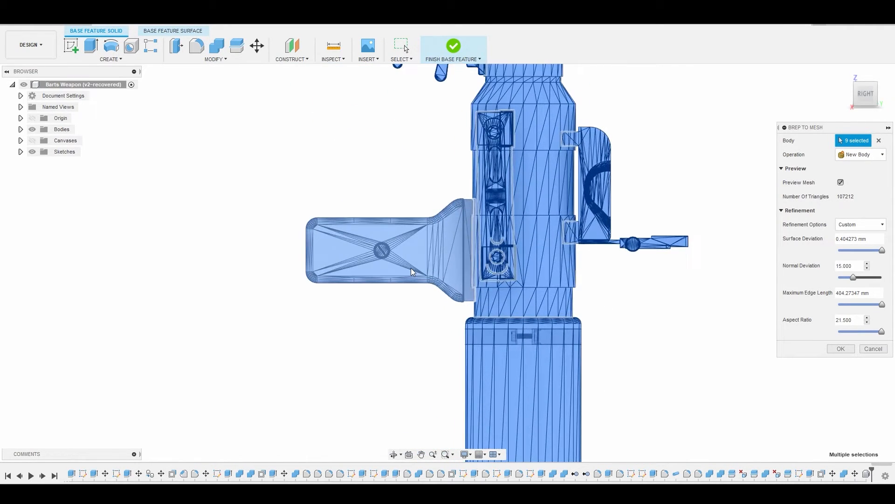
scroll(412, 265, "up", 2)
scroll(412, 264, "down", 5)
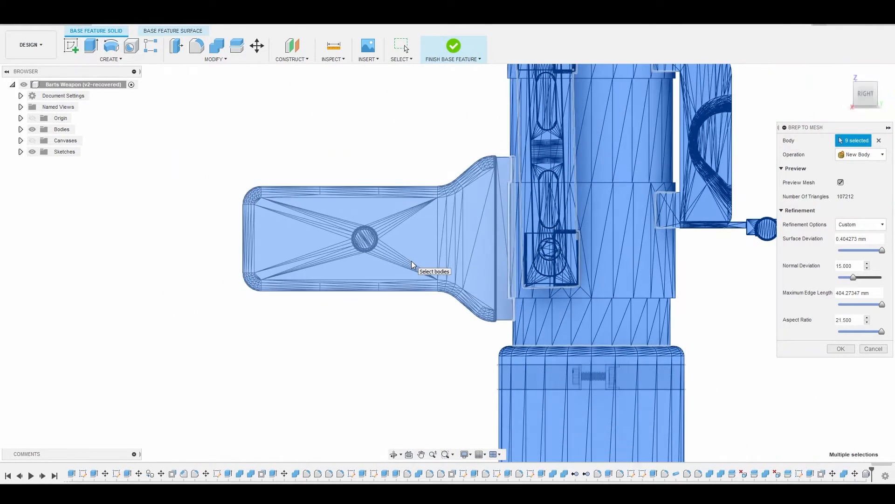
scroll(363, 246, "up", 4)
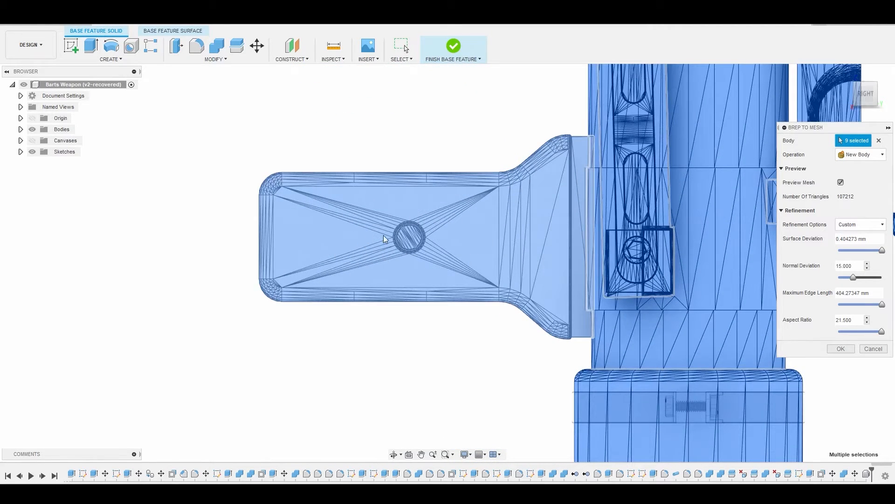
scroll(485, 247, "down", 6)
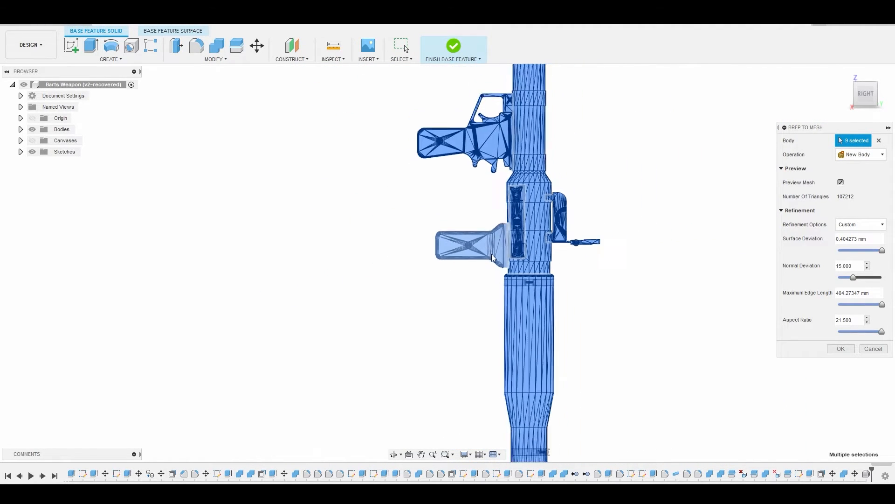
Raise the mesh normal deviation to 41.000
middle_click_drag(586, 344, 554, 312)
scroll(558, 314, "down", 2)
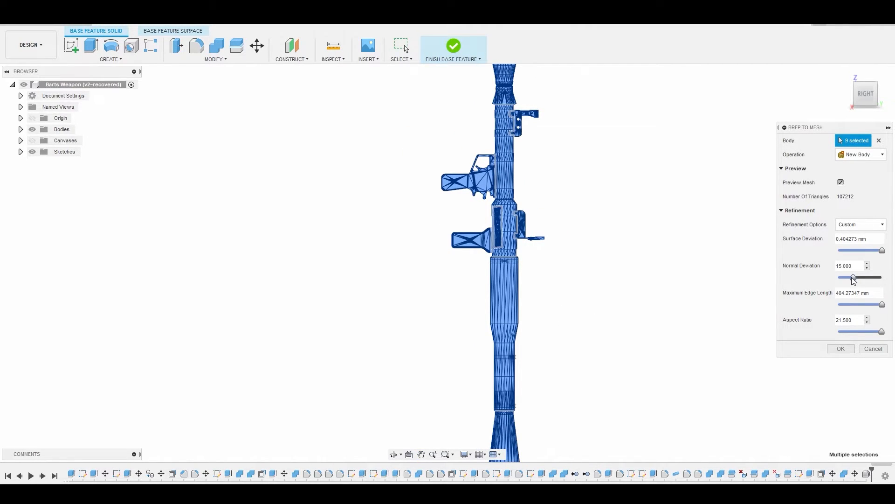
left_click_drag(854, 277, 890, 281)
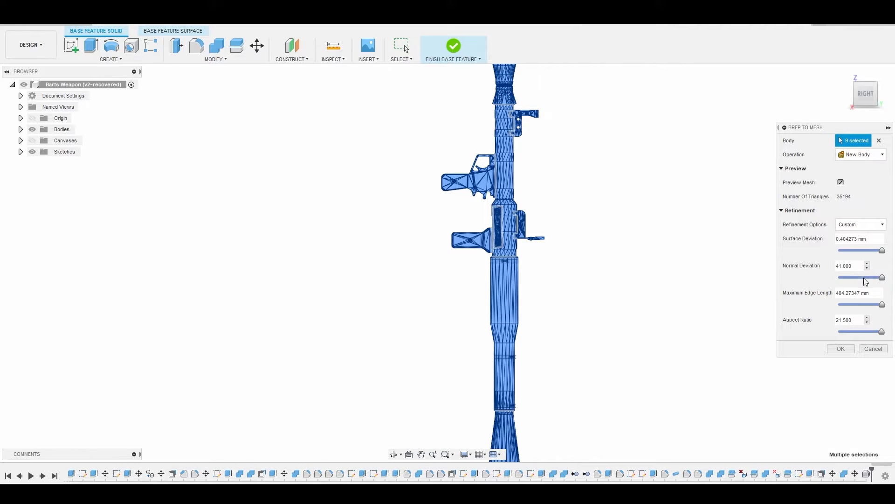
Set the mesh surface deviation to 0.001032 mm and check the preview from the rear tube up to the warhead
scroll(546, 284, "up", 5)
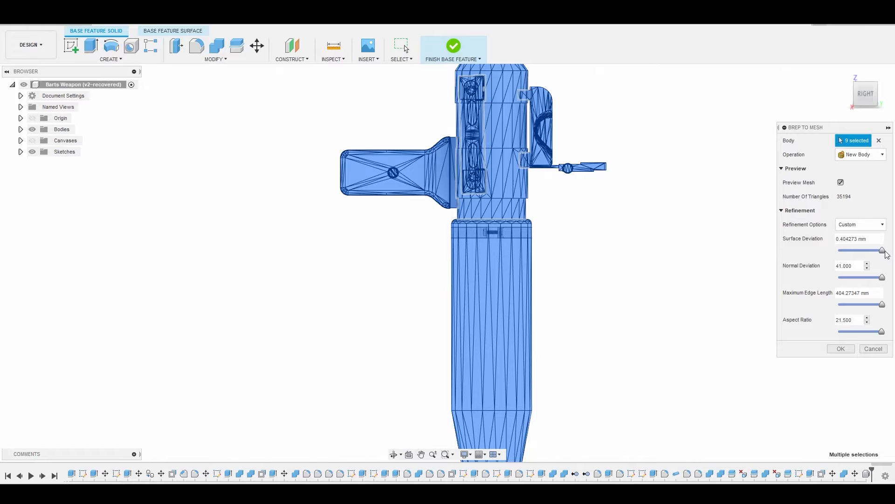
left_click_drag(884, 253, 815, 255)
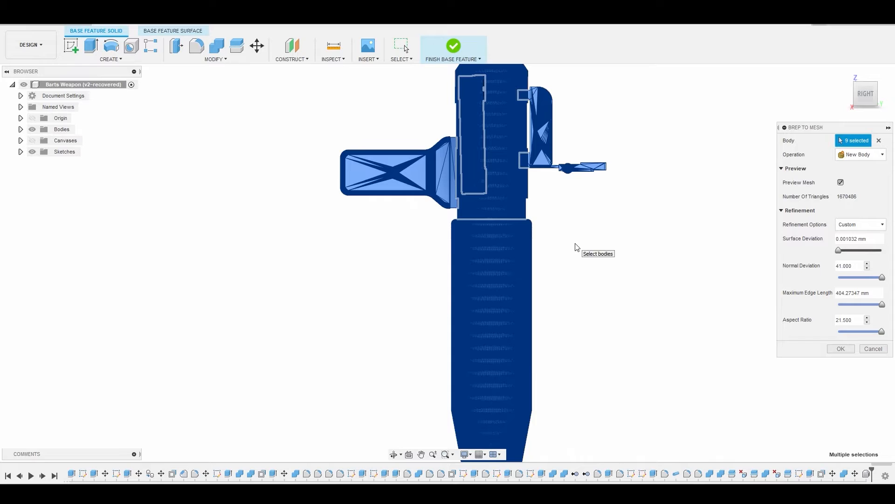
scroll(575, 253, "down", 5)
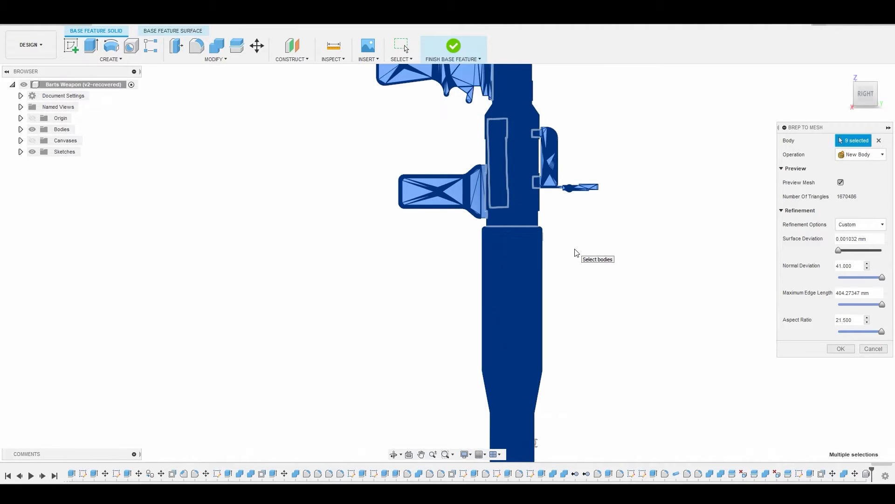
middle_click_drag(597, 169, 589, 242)
middle_click_drag(595, 156, 596, 197)
scroll(593, 189, "up", 8)
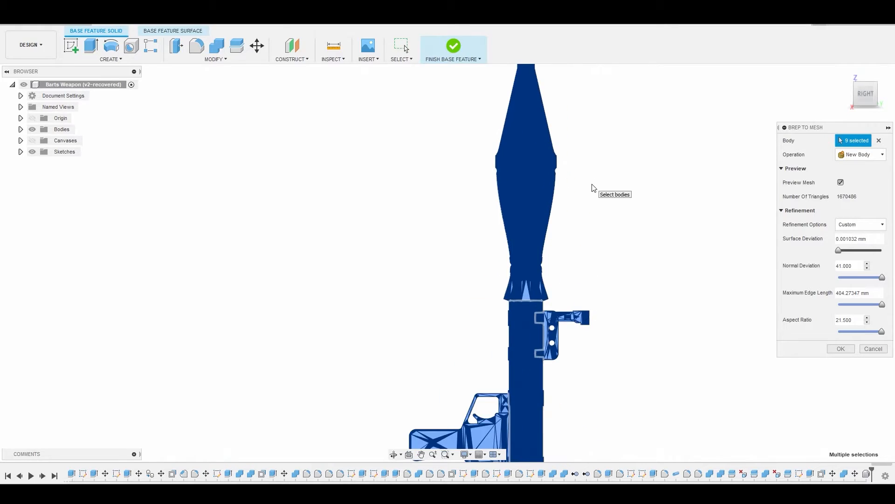
Convert the nine selected bodies to new mesh bodies with the current refinement settings and finish the base feature
scroll(547, 172, "up", 2)
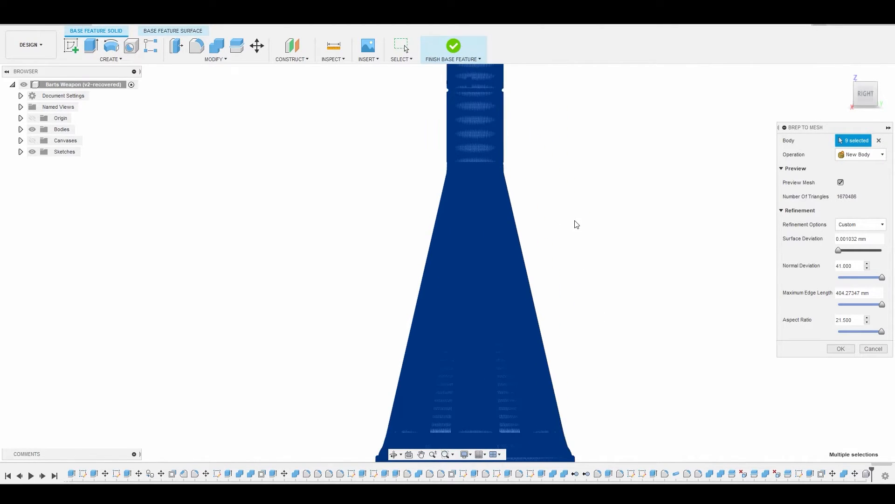
scroll(577, 224, "down", 6)
middle_click_drag(621, 318, 621, 169)
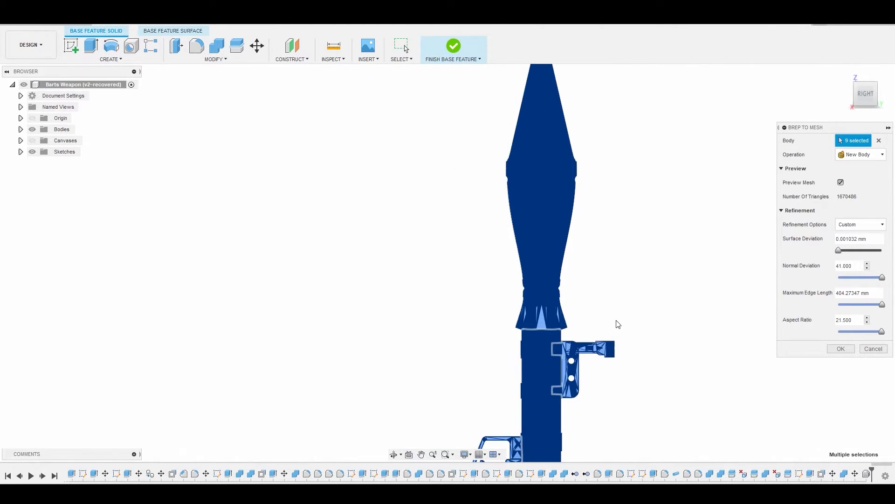
left_click(843, 349)
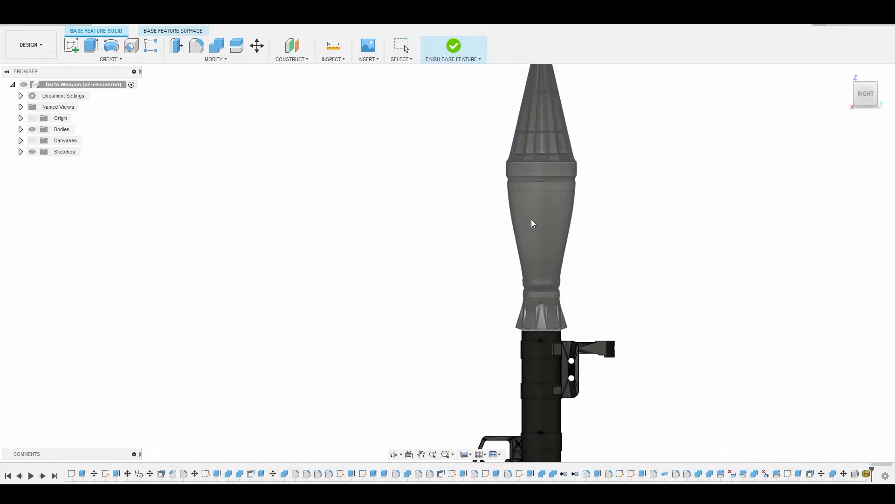
left_click(454, 46)
Save the optical sight mesh MeshBody11 as the OBJ file opticalsight_high in the Fusion High Poly folder, and hide the mesh
scroll(438, 238, "up", 5)
middle_click_drag(529, 182, 430, 189)
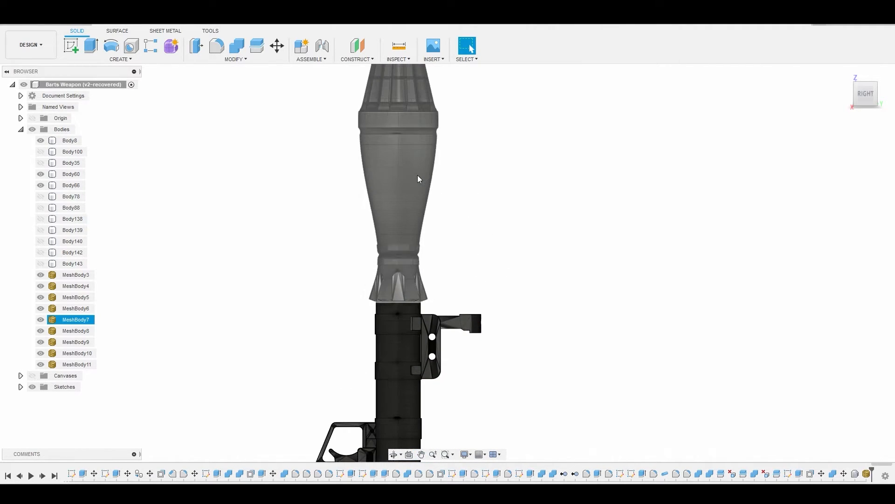
scroll(452, 225, "down", 2)
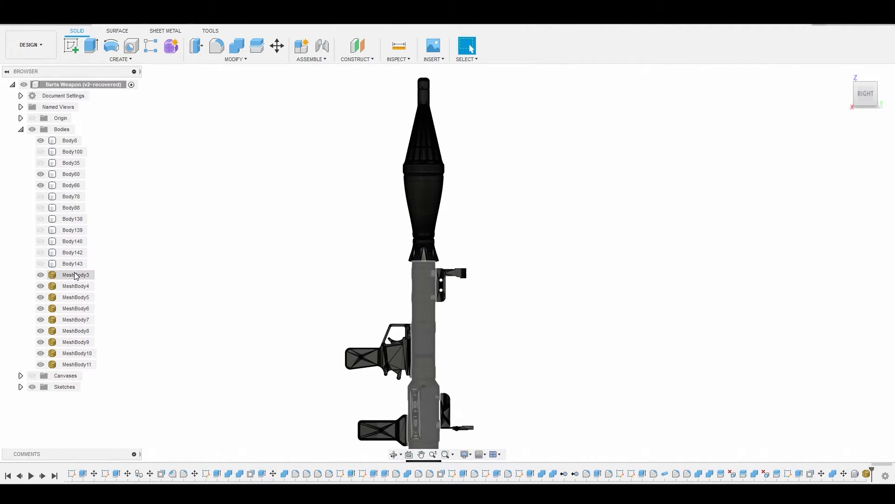
left_click(42, 187)
right_click(85, 368)
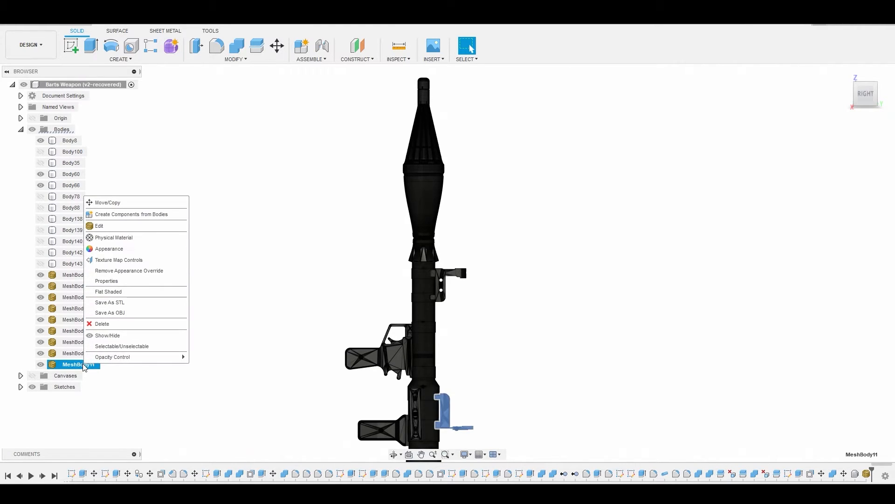
left_click(110, 313)
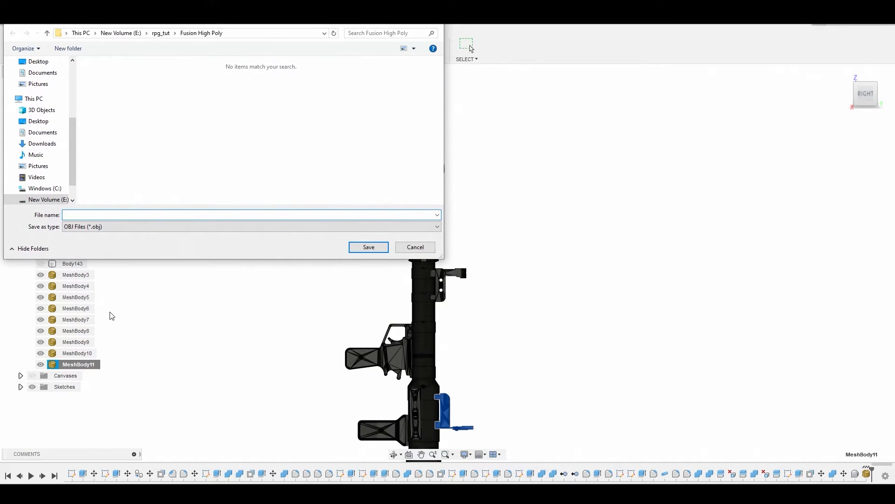
type("opticalsight_high")
left_click(368, 247)
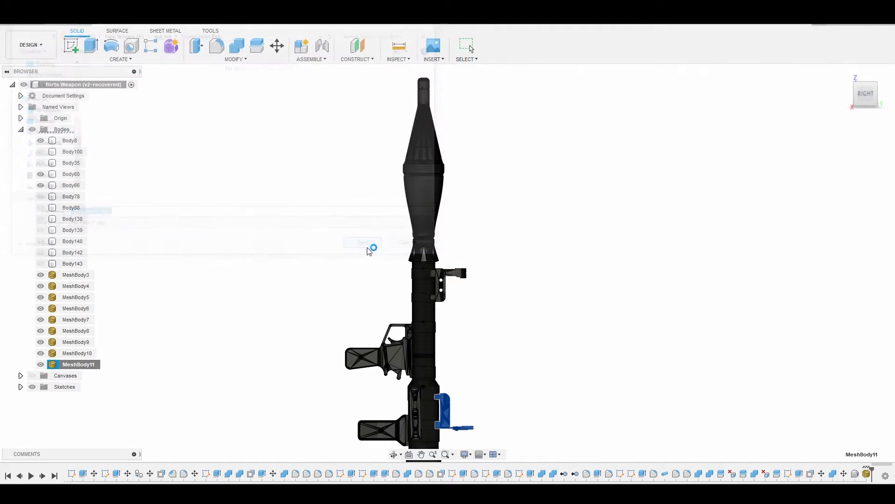
left_click(40, 365)
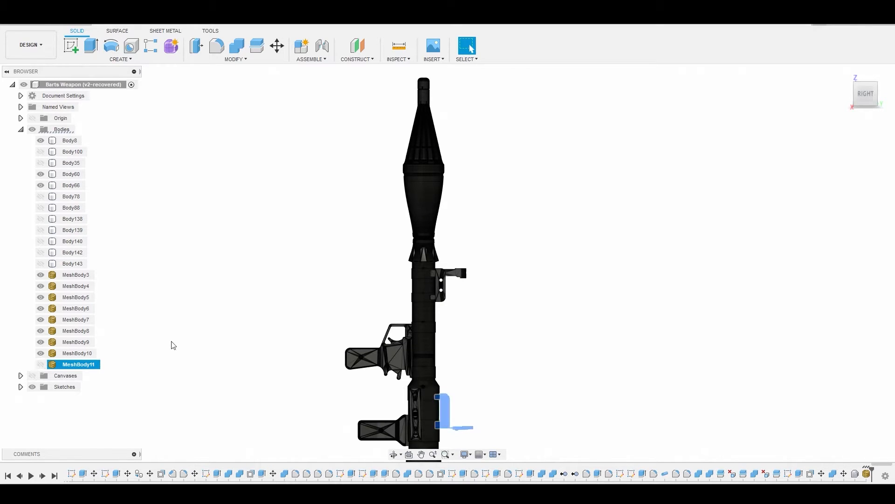
left_click(158, 349)
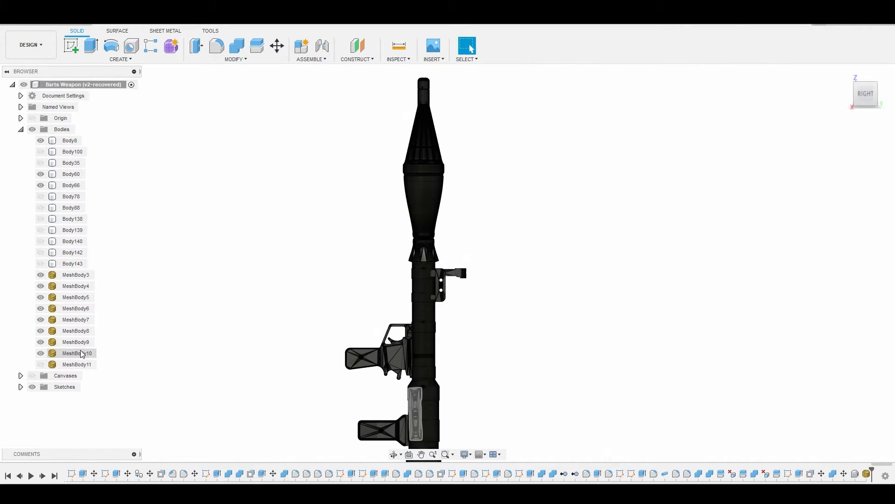
Save the side piece mesh MeshBody10 as the OBJ file side_high and hide the mesh
middle_click_drag(272, 364, 317, 296)
left_click(470, 351)
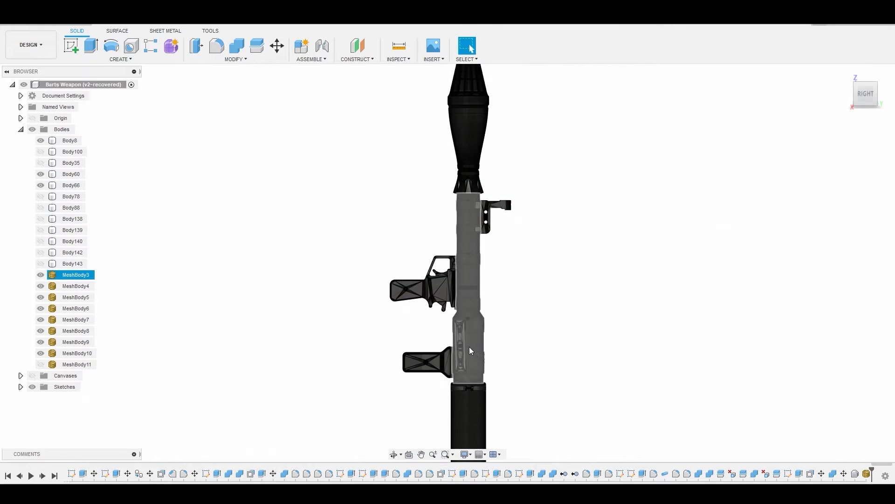
right_click(80, 353)
left_click(101, 291)
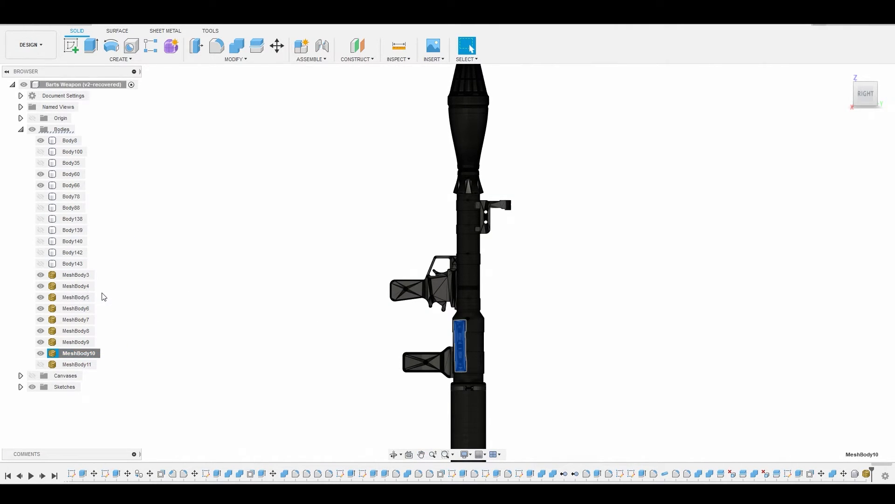
type("si")
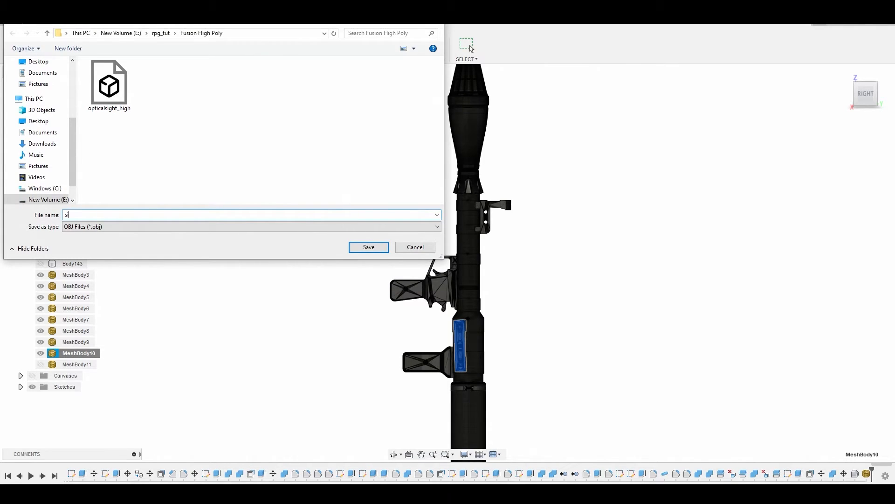
type("de_high")
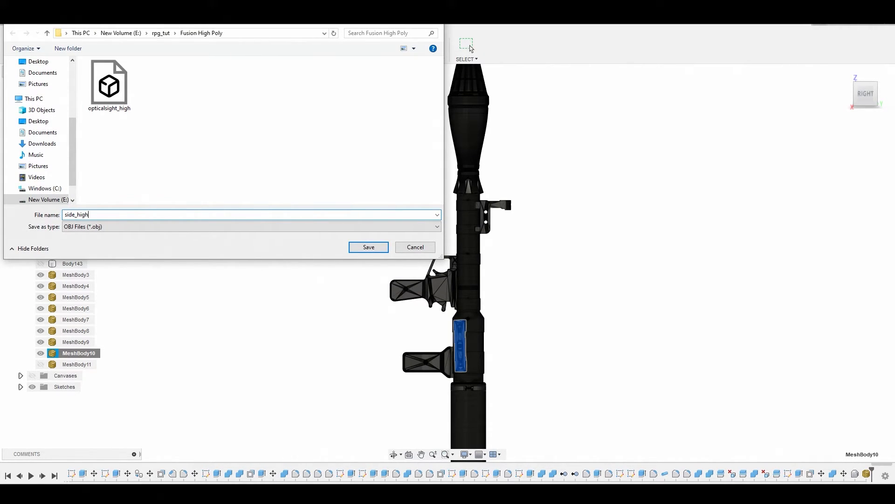
left_click(361, 249)
left_click(41, 353)
Save the flared rear end mesh MeshBody9 as the OBJ file breech_high and hide the mesh
left_click(70, 342)
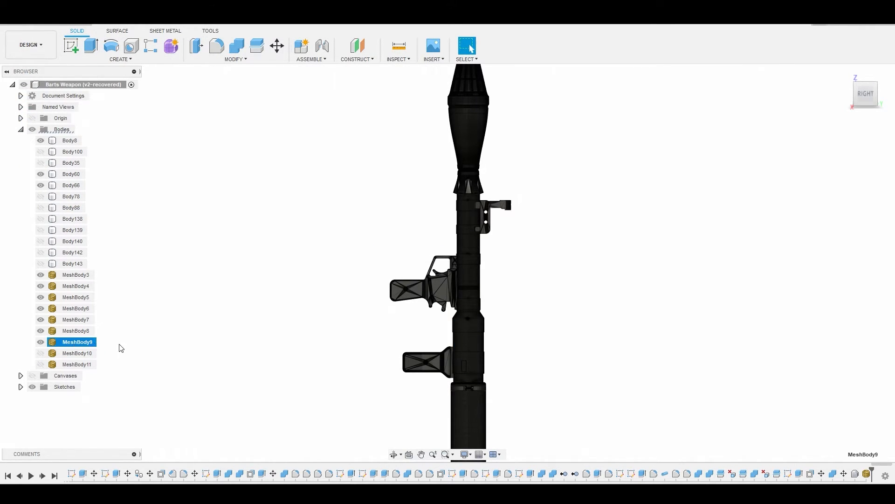
scroll(231, 339, "down", 4)
middle_click_drag(322, 351, 372, 223)
scroll(380, 316, "up", 2)
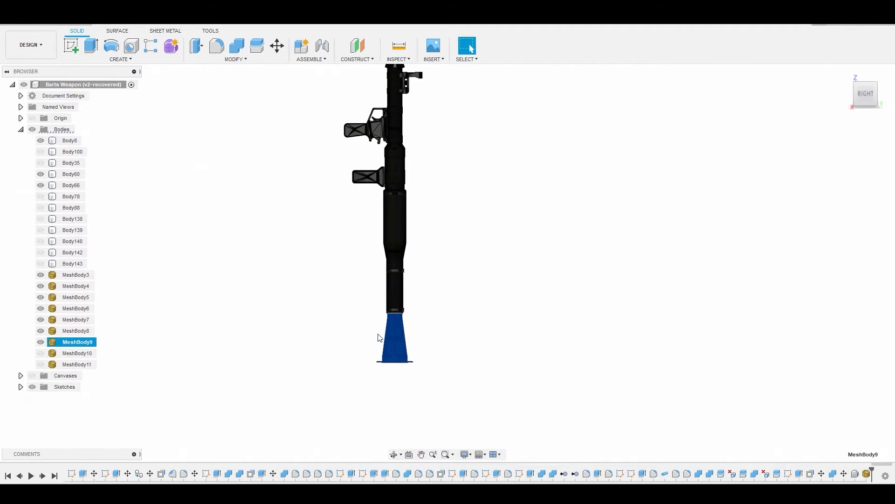
right_click(85, 344)
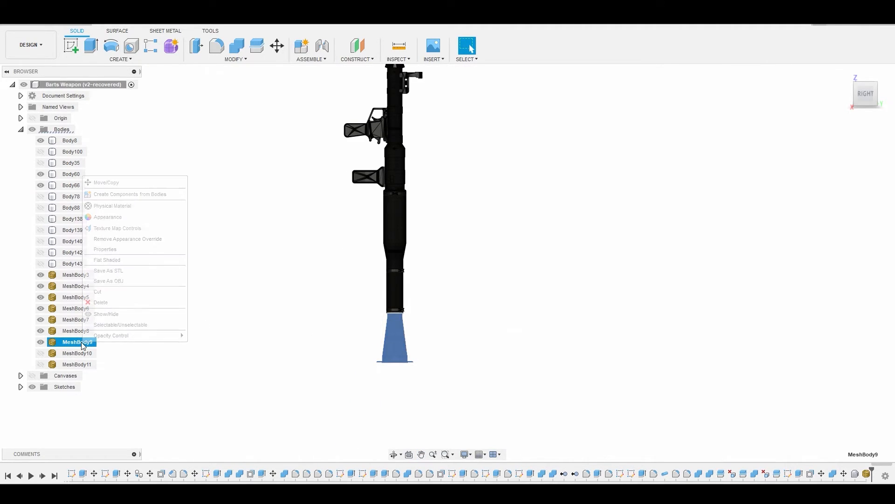
left_click(109, 281)
type("b")
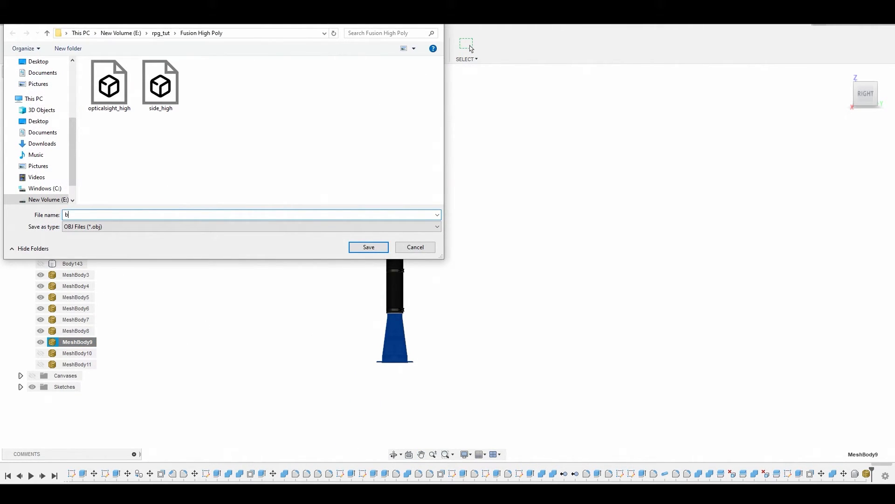
type("reech_high")
left_click(370, 247)
left_click(65, 342)
Save the rear tube mesh MeshBody8 as the OBJ file heatshield_high and hide the mesh
left_click(78, 332)
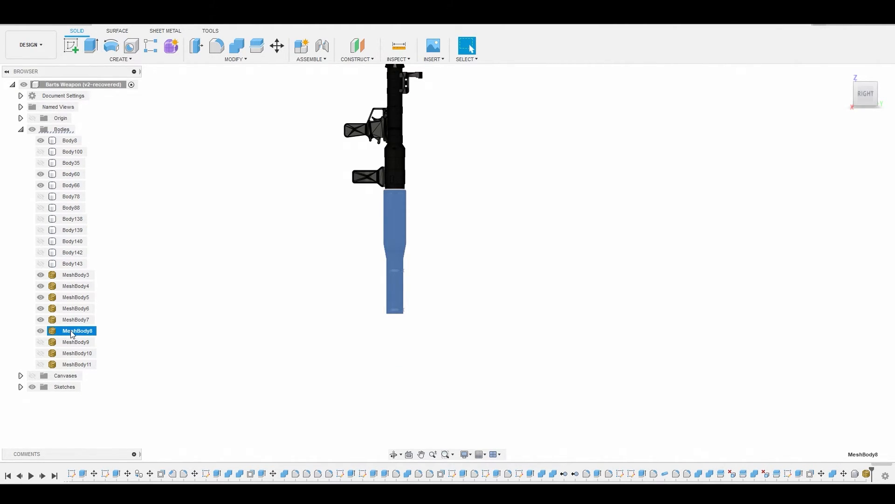
right_click(72, 335)
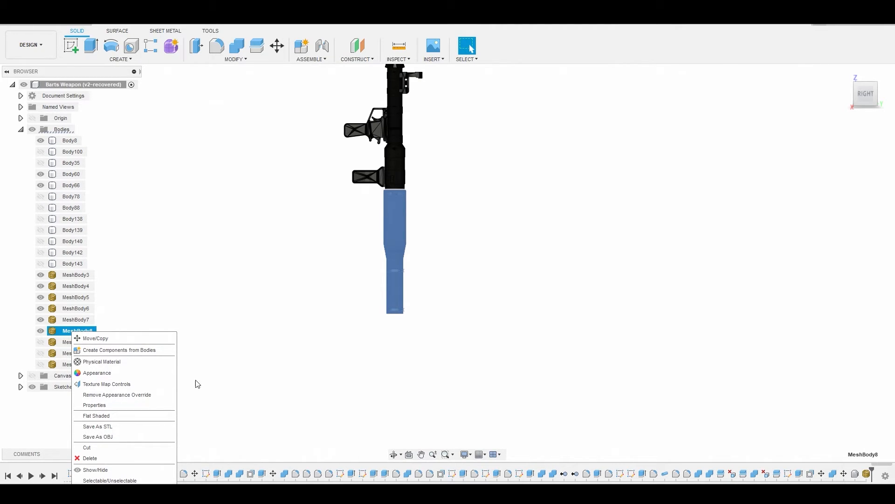
left_click(112, 437)
type("heatsh")
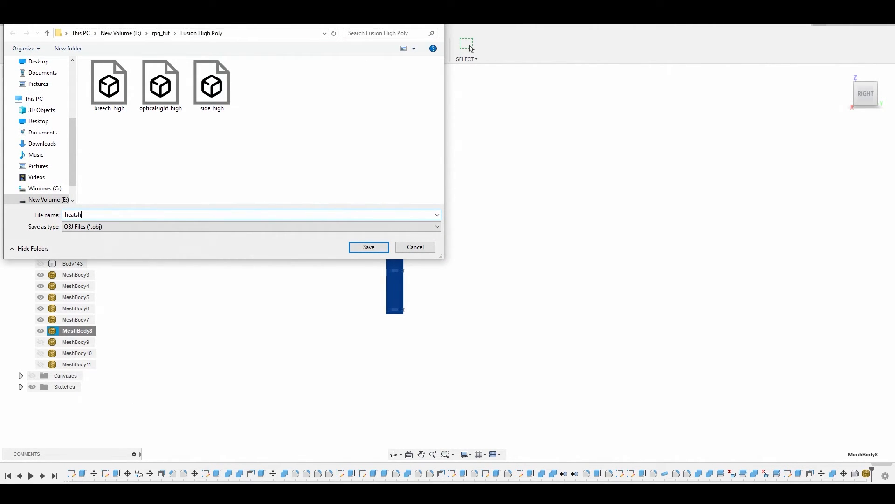
type("ield_high")
left_click(365, 249)
key("v")
Save the warhead mesh MeshBody7 as the OBJ file grendae_high and hide the mesh
left_click(72, 320)
middle_click_drag(259, 281, 274, 319)
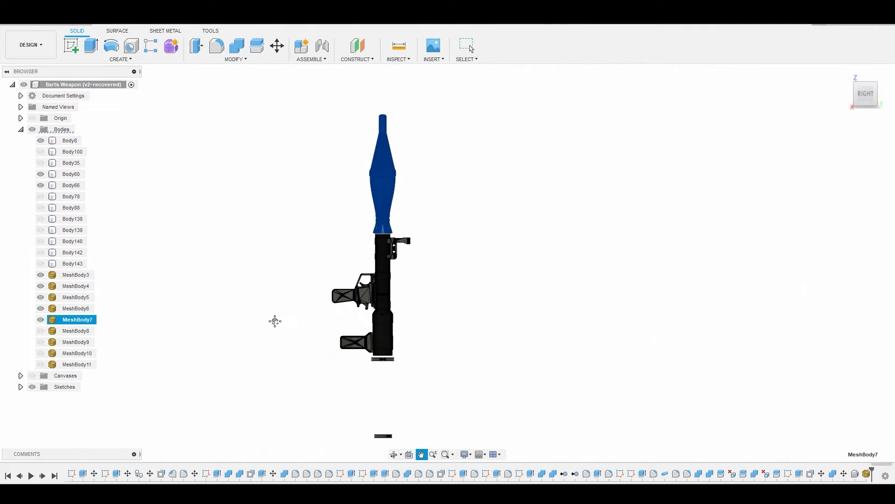
right_click(80, 323)
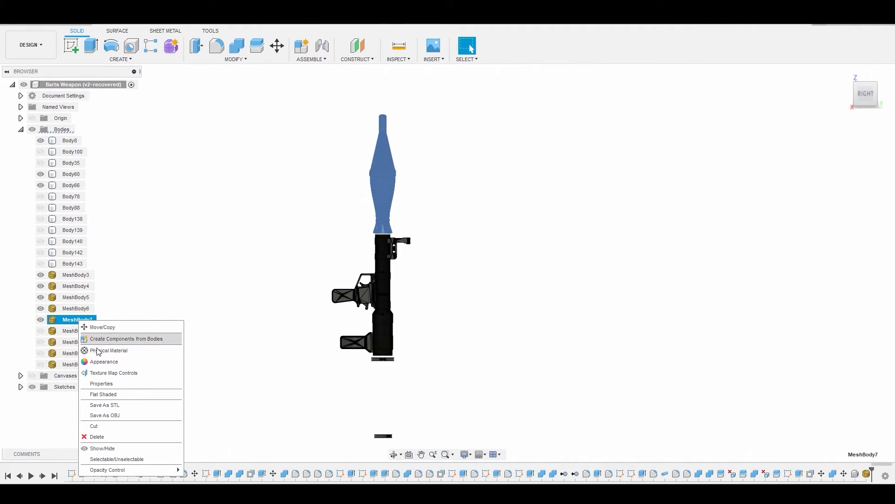
left_click(113, 415)
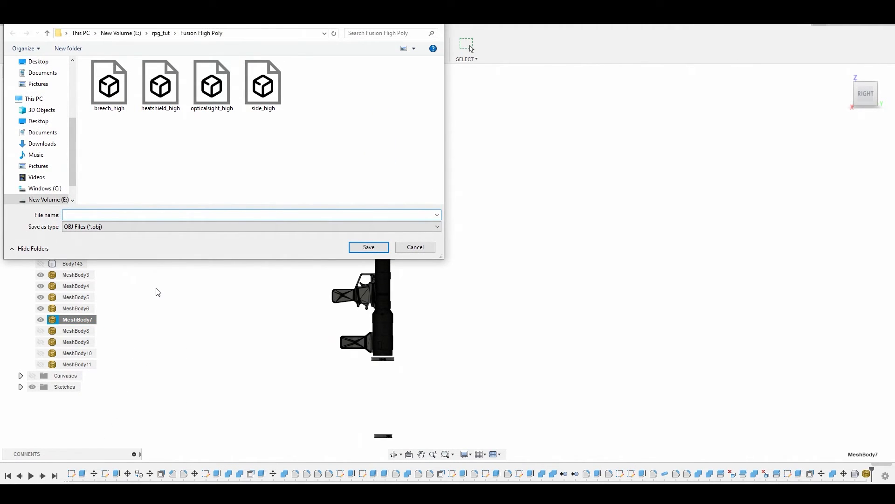
type("grendae_high")
left_click(366, 248)
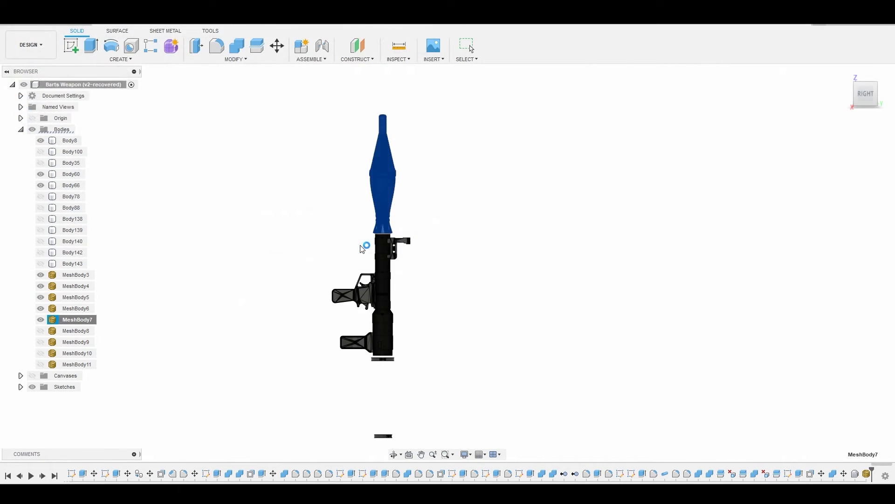
left_click(41, 320)
Save the front sight mesh MeshBody6 as the OBJ file ironsight_high and hide the mesh
left_click(78, 309)
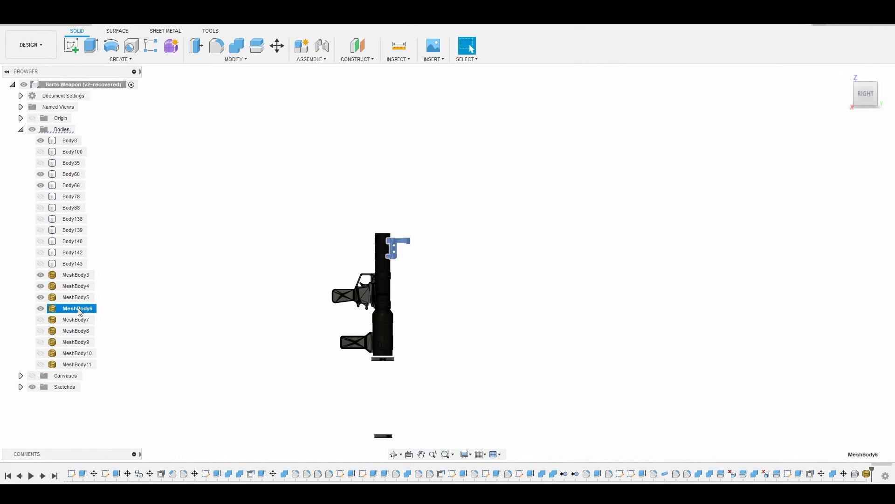
right_click(79, 311)
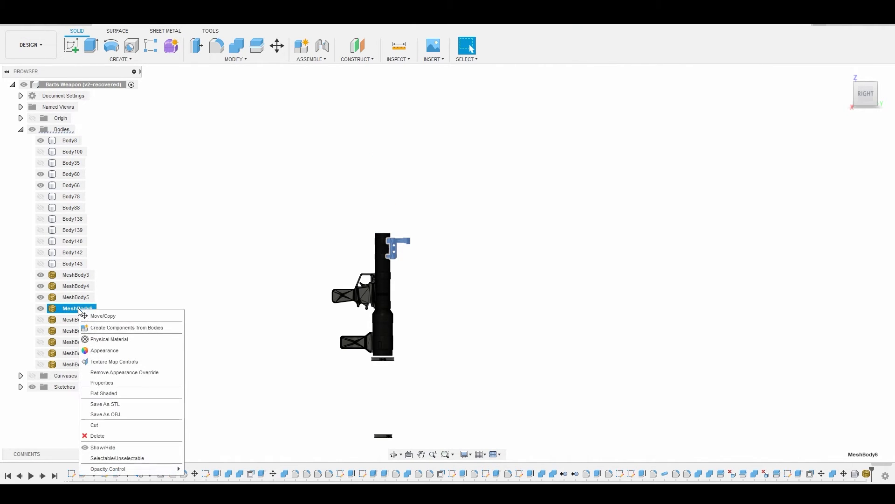
left_click(118, 413)
type("ironsight")
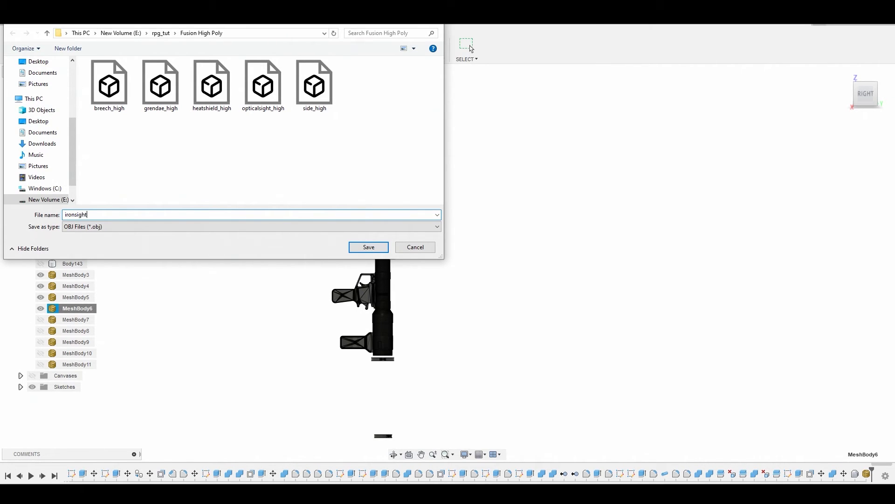
type("_high")
left_click(369, 247)
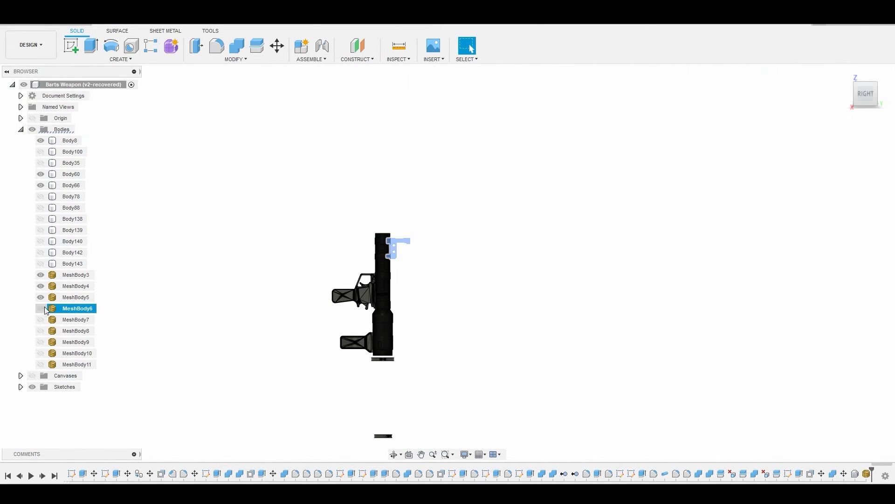
Save the trigger grip mesh MeshBody5 as the OBJ file trigger_high and hide the mesh
left_click(73, 298)
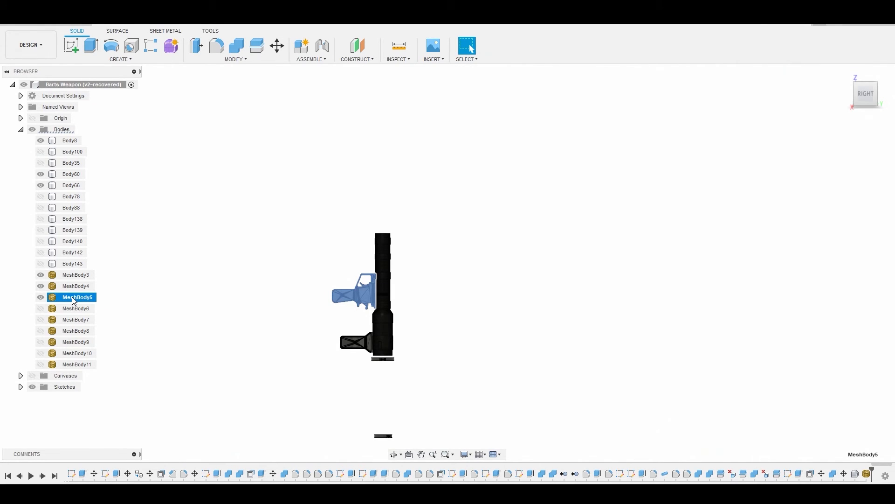
right_click(74, 300)
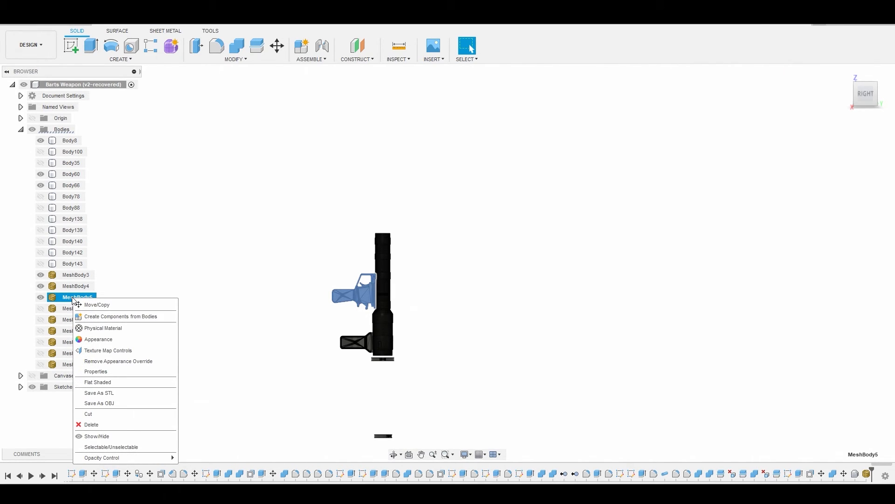
left_click(114, 402)
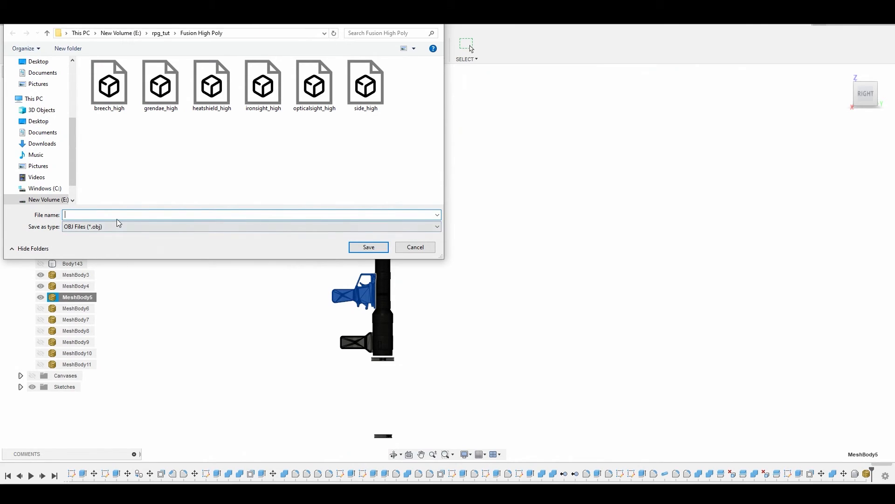
type("trigger_high")
left_click(368, 247)
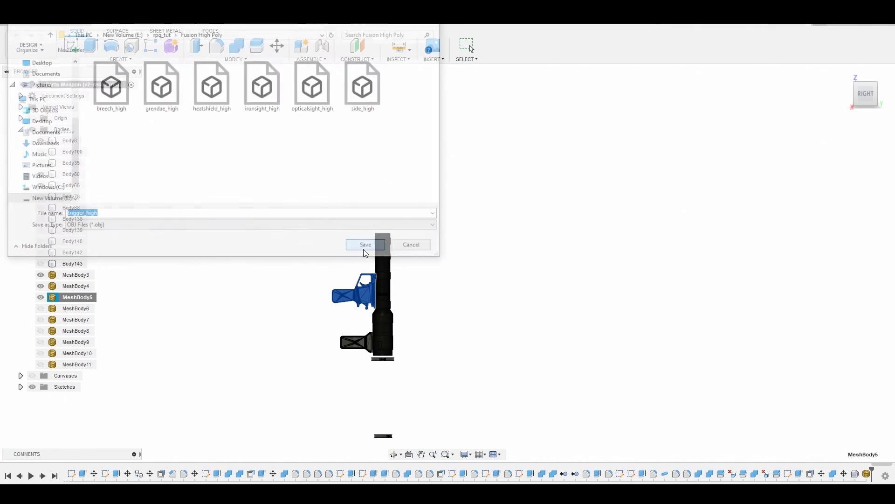
left_click(40, 297)
Save the handle mesh MeshBody4 as the OBJ file handle_high and hide the mesh
left_click(70, 288)
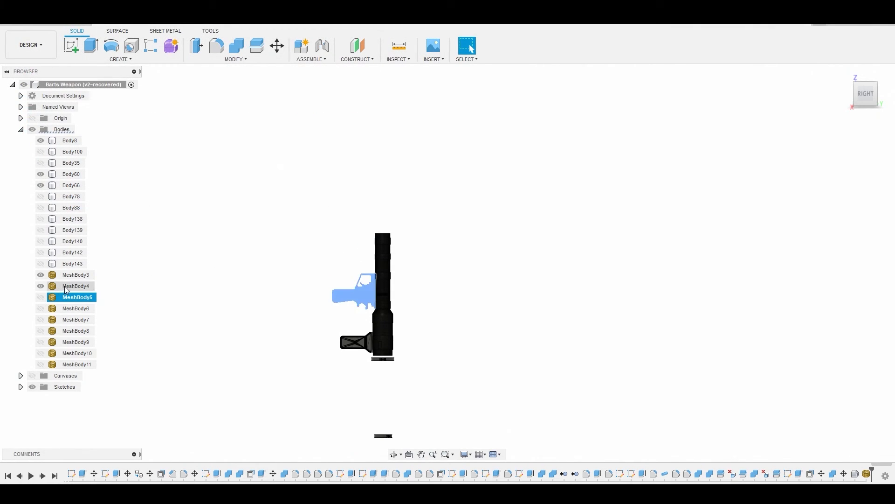
right_click(70, 289)
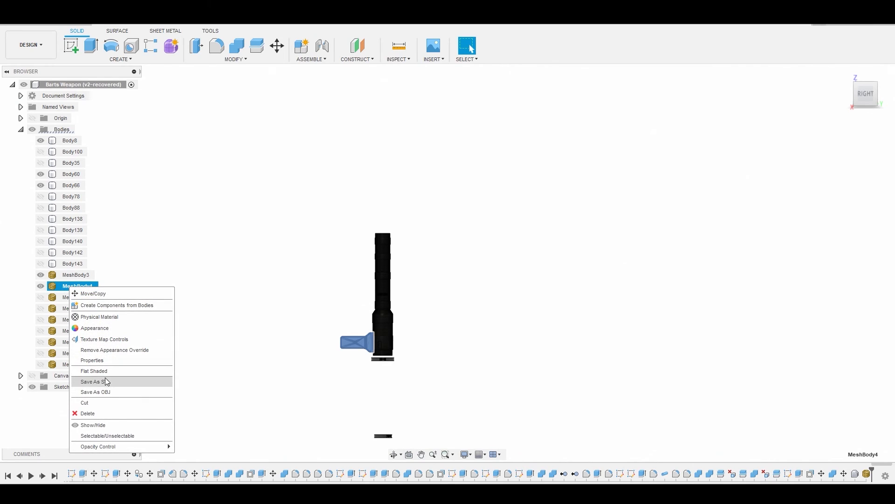
left_click(103, 392)
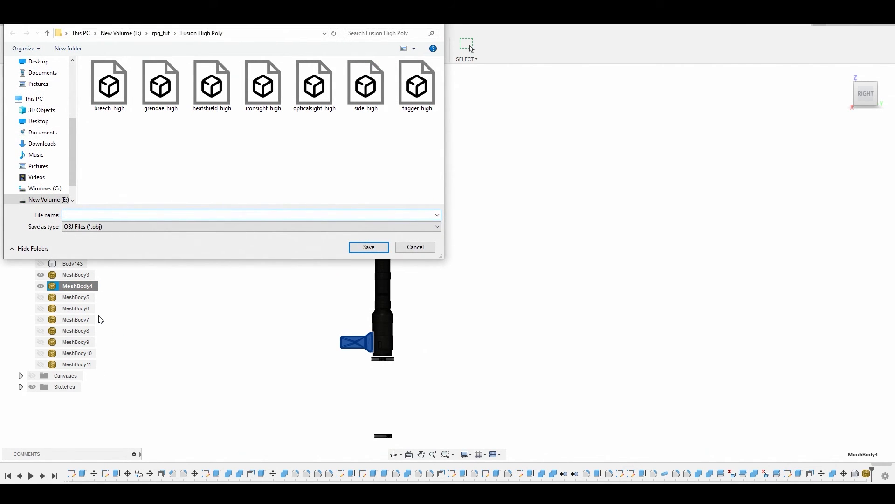
type("handle_high")
left_click(363, 245)
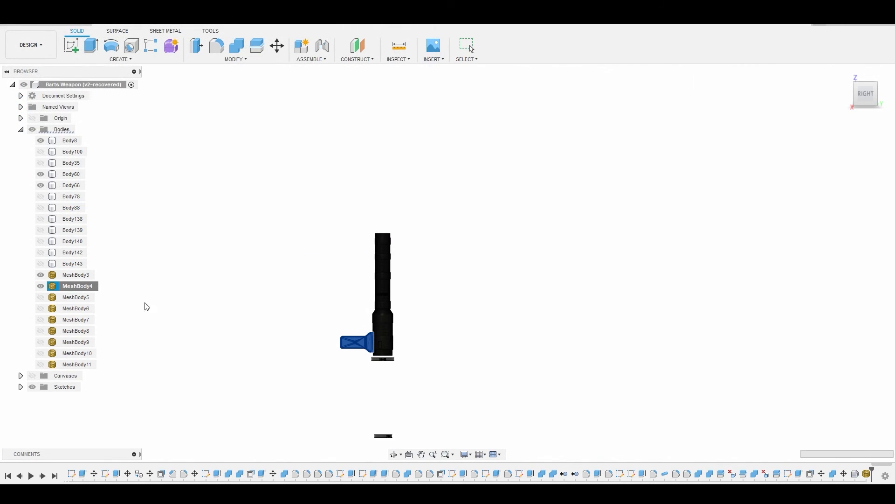
left_click(40, 286)
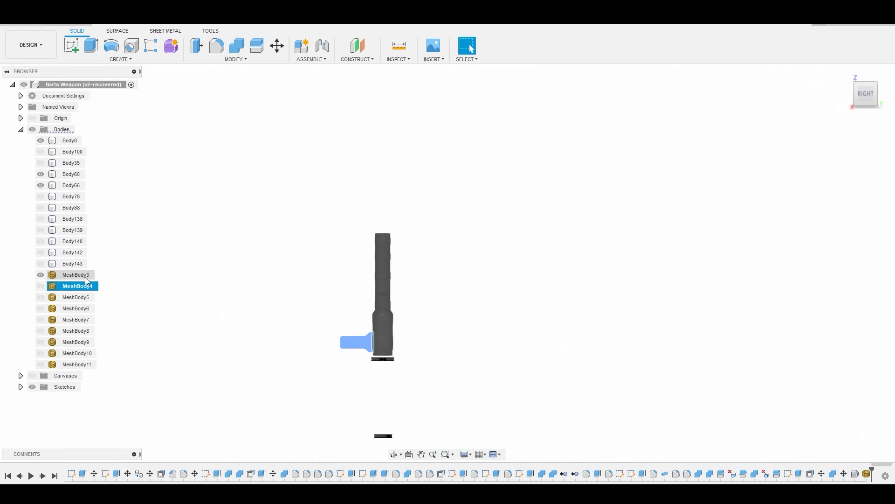
Save the front tube mesh MeshBody3 as the OBJ file front_high and hide the mesh
left_click(85, 277)
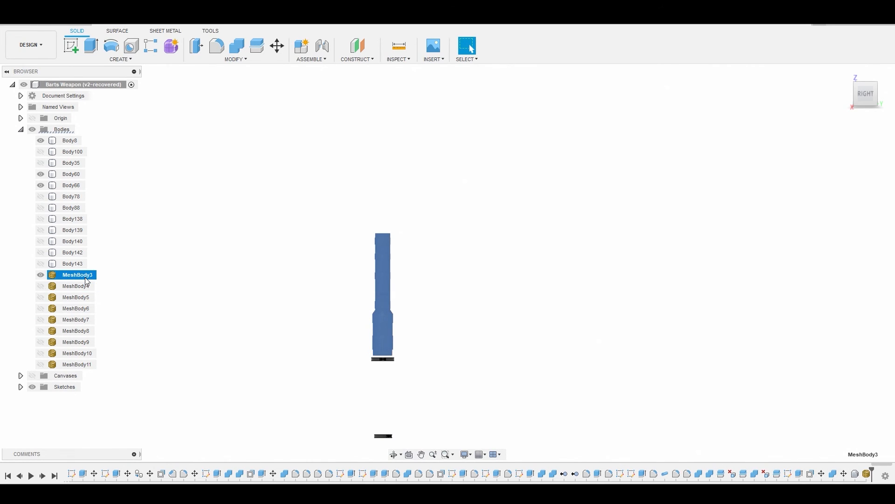
right_click(85, 277)
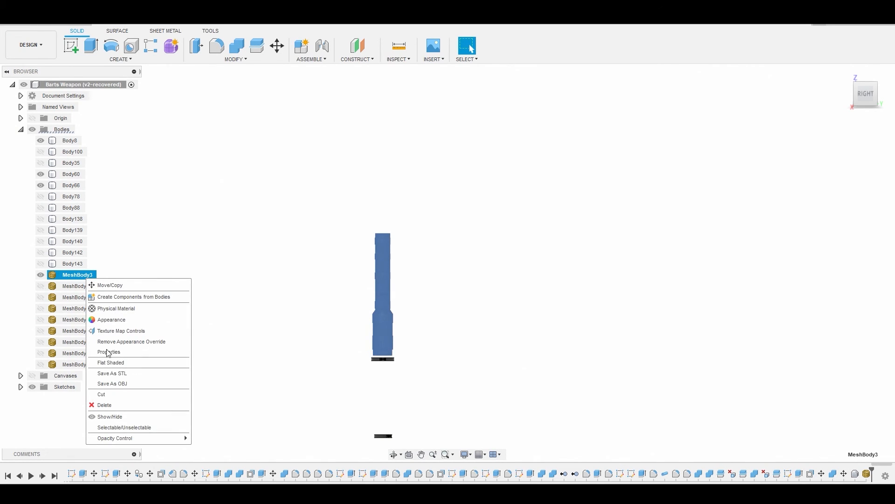
left_click(120, 384)
type("front_high")
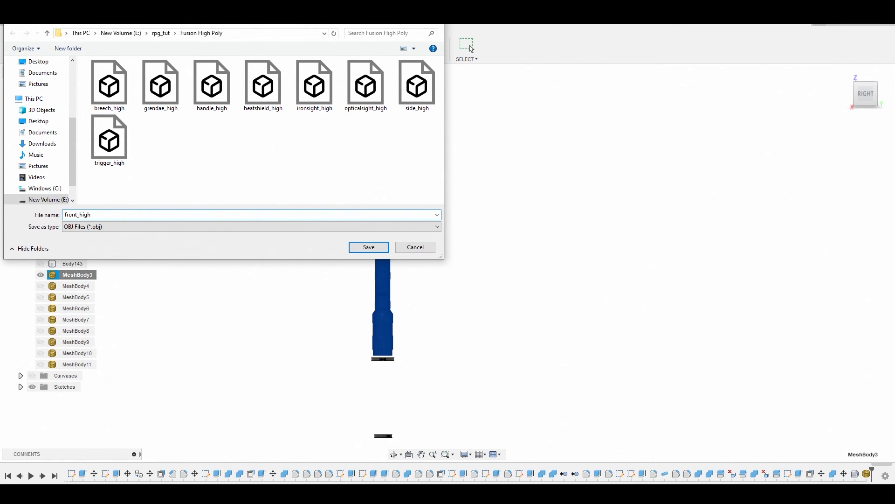
left_click(369, 247)
left_click(41, 274)
Clear the mesh selection and save the design as a new version with the description User Saved
scroll(217, 269, "down", 2)
scroll(379, 253, "up", 6)
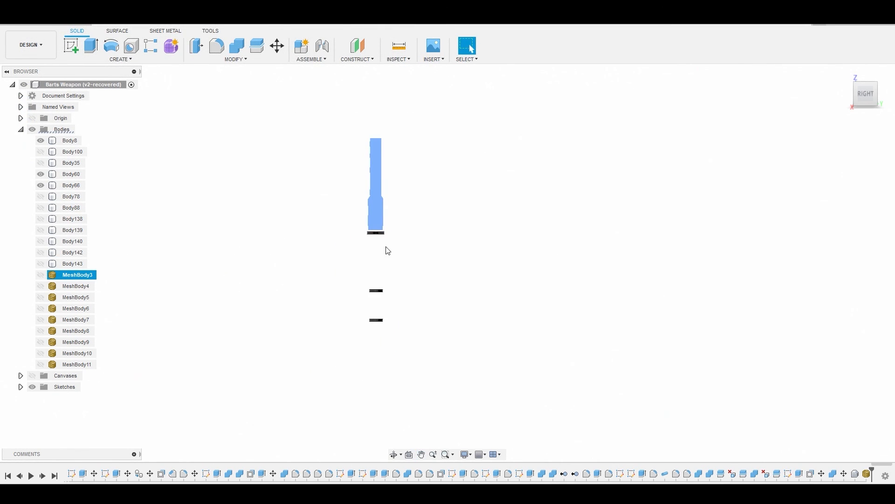
mouse_move(372, 306)
middle_mouse_down("shift")
mouse_move(374, 264)
mouse_move(377, 329)
mouse_move(374, 315)
middle_mouse_up("shift")
scroll(344, 234, "up", 3)
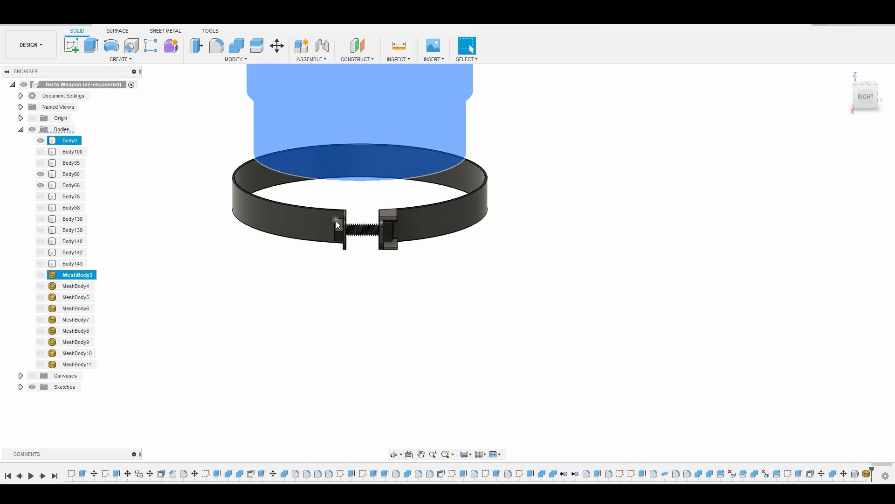
scroll(336, 233, "down", 5)
left_click(230, 286)
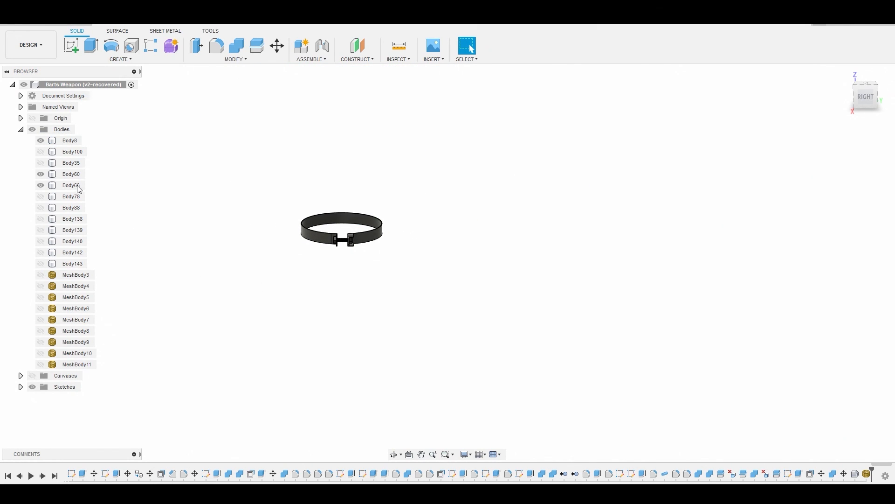
left_click(45, 19)
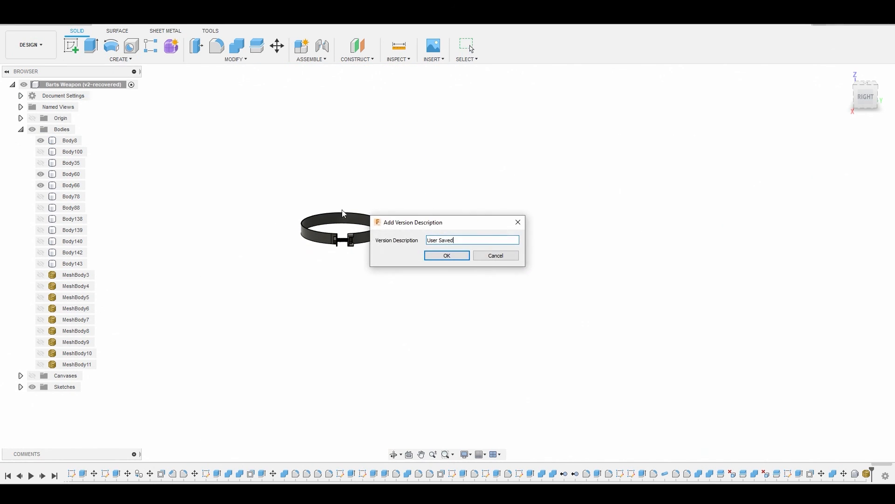
left_click(445, 256)
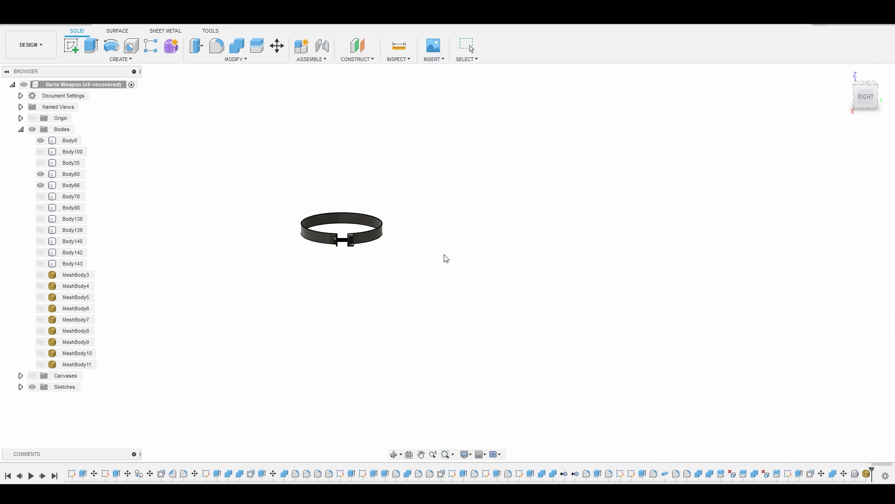